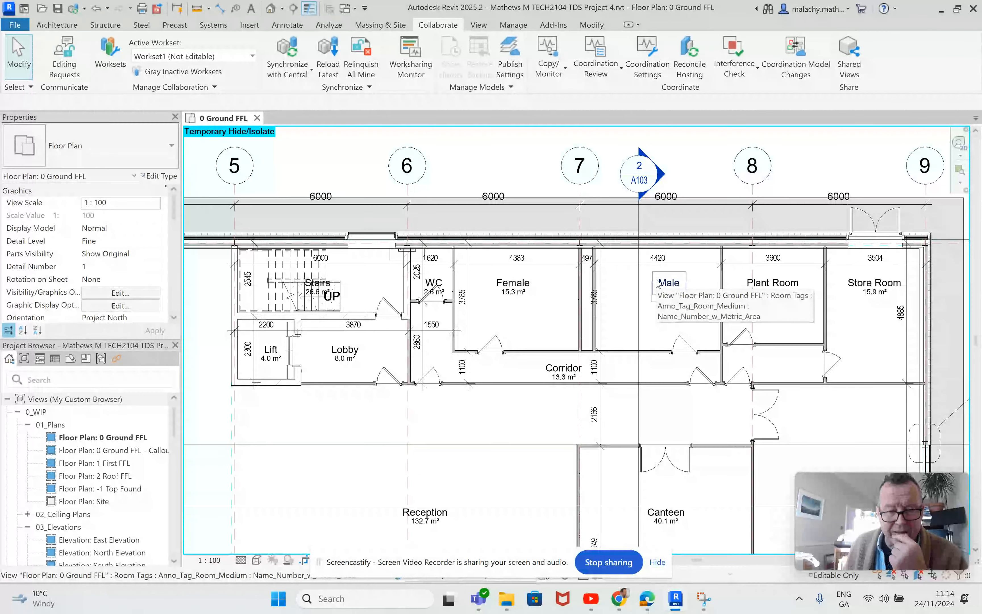
Select the room dimension string and show its Diagonal - 2mm Arial 2 type properties down to Primary Units
{"action": "scroll", "coordinate": [610, 272], "scroll_direction": "up", "scroll_amount": 4}
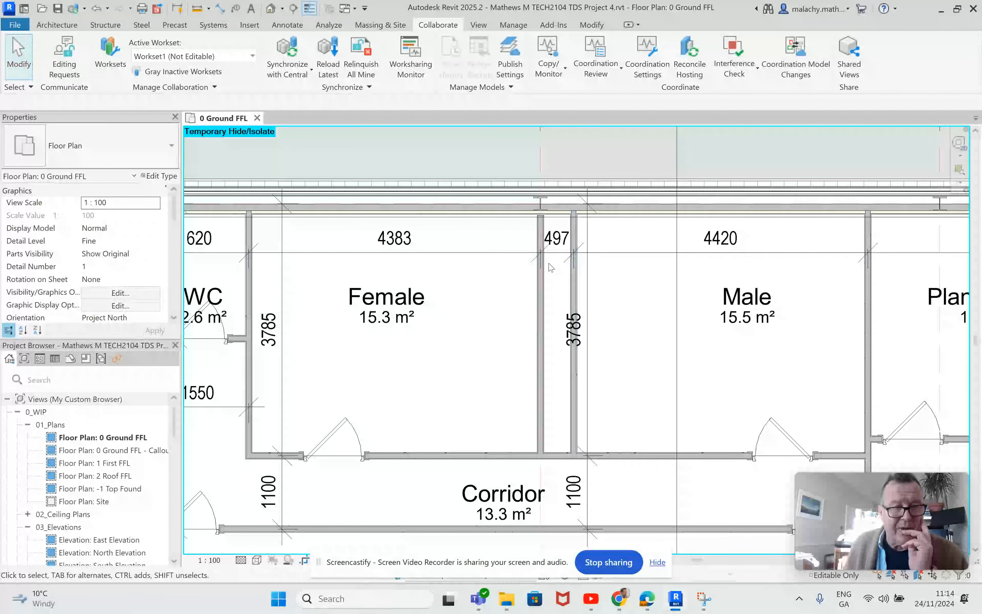
{"action": "scroll", "coordinate": [623, 275], "scroll_direction": "down", "scroll_amount": 5}
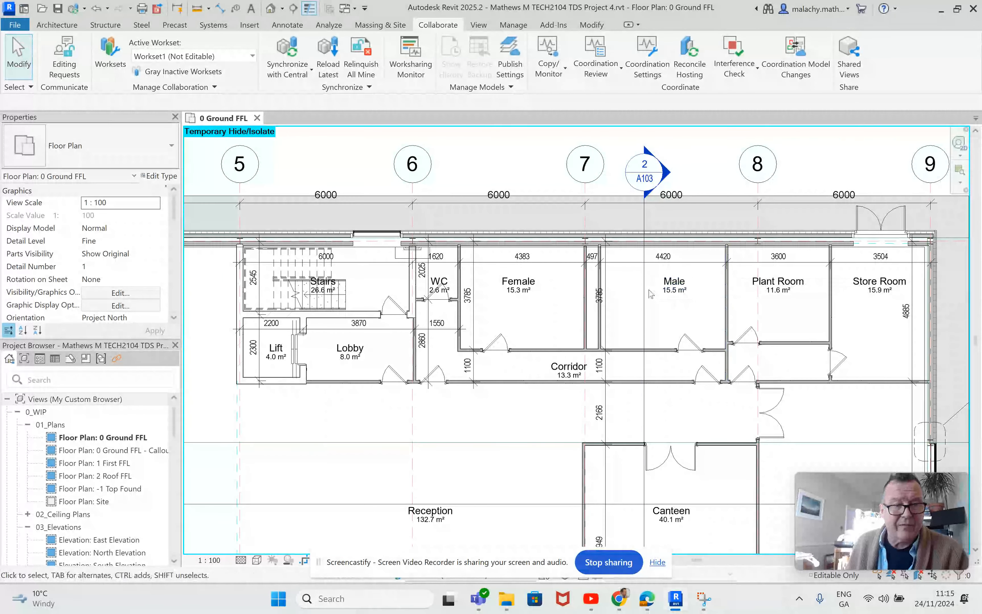
{"action": "left_click", "coordinate": [639, 261]}
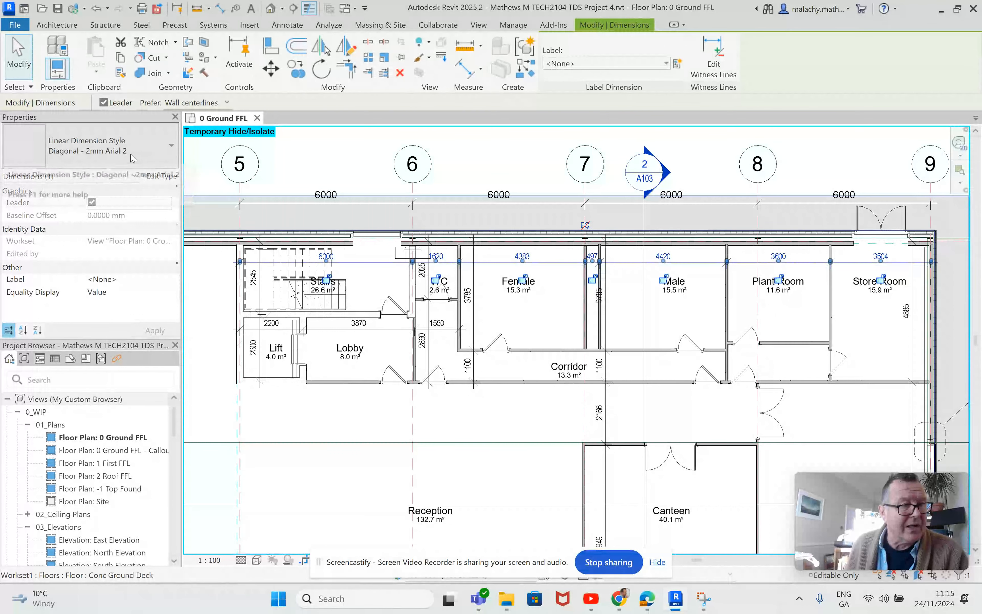
{"action": "left_click", "coordinate": [160, 176]}
{"action": "scroll", "coordinate": [567, 310], "scroll_direction": "down", "scroll_amount": 8}
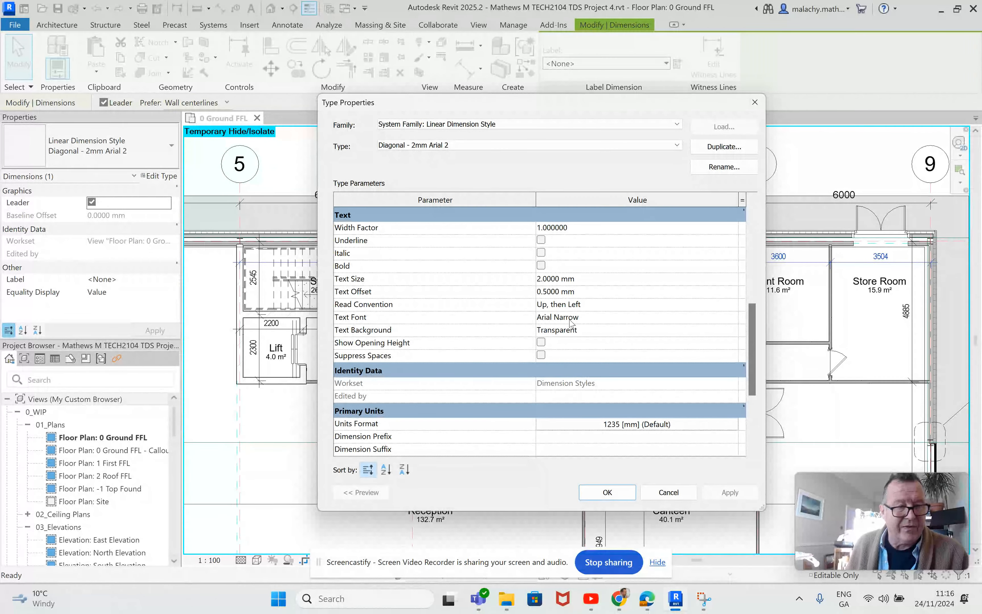
Give the dimension style its own units format: no unit symbol, custom rounding with increment 5
{"action": "left_click", "coordinate": [634, 425]}
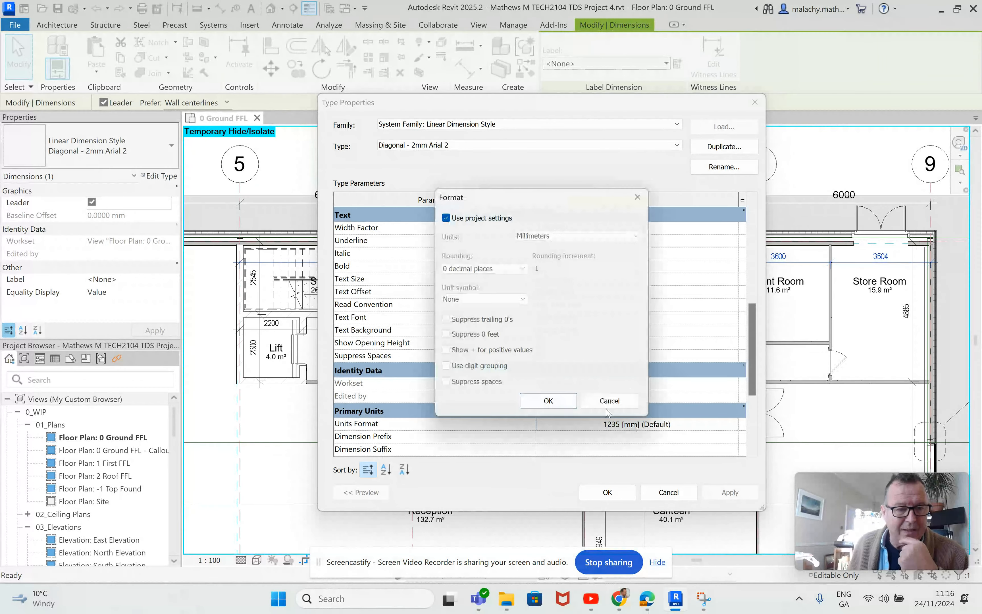
{"action": "left_click", "coordinate": [446, 218]}
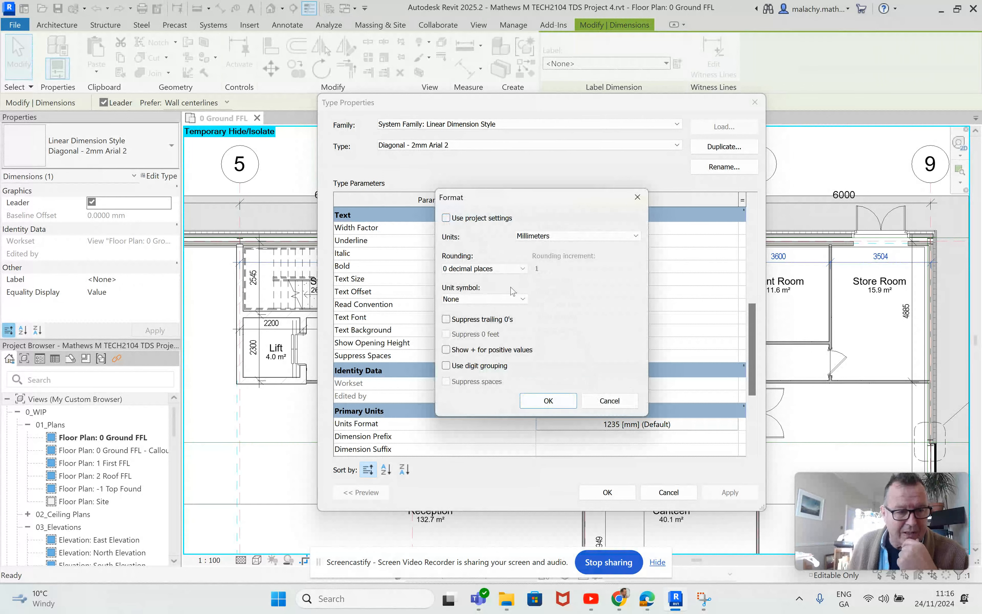
{"action": "left_click", "coordinate": [525, 301]}
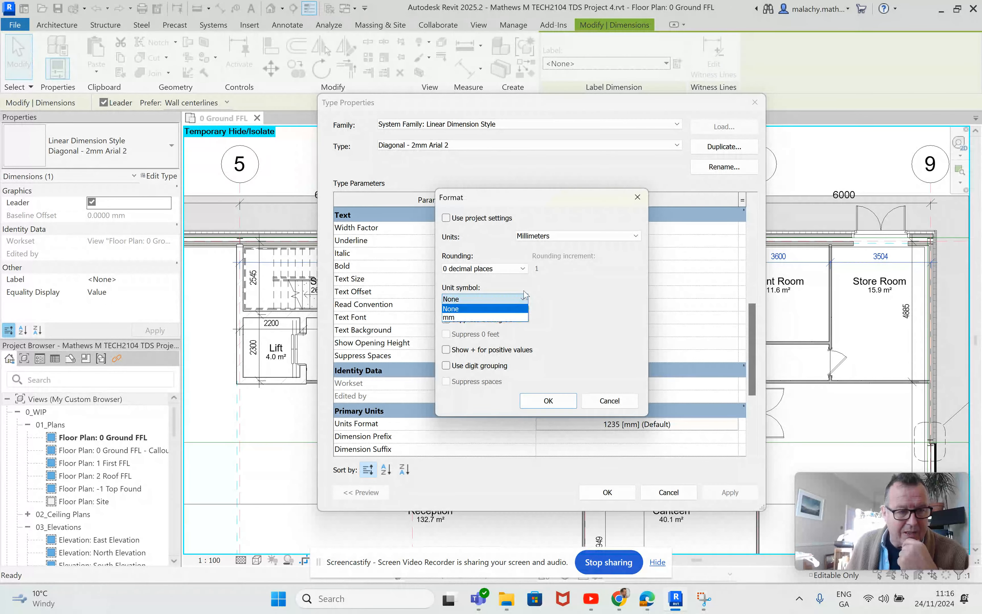
{"action": "left_click", "coordinate": [524, 269]}
{"action": "left_click", "coordinate": [524, 269]}
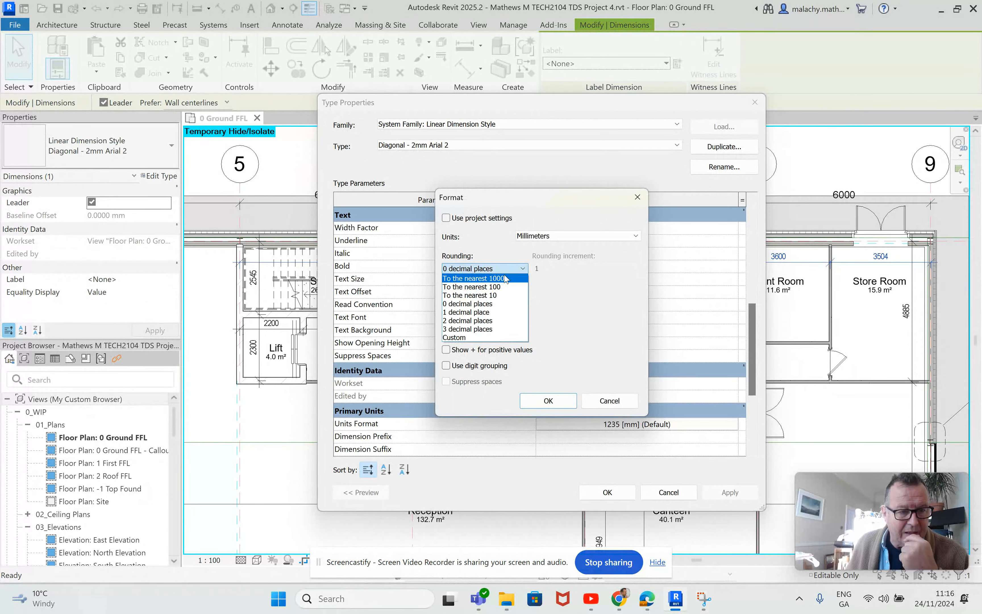
{"action": "left_click", "coordinate": [490, 337]}
{"action": "left_click", "coordinate": [544, 271]}
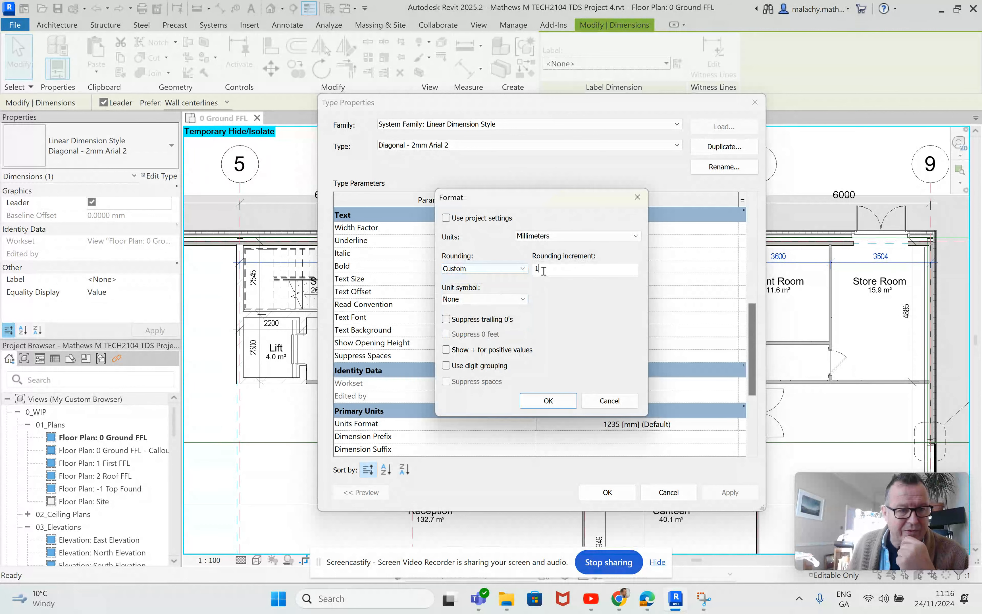
{"action": "key", "text": "BackSpace"}
{"action": "type", "text": "5"}
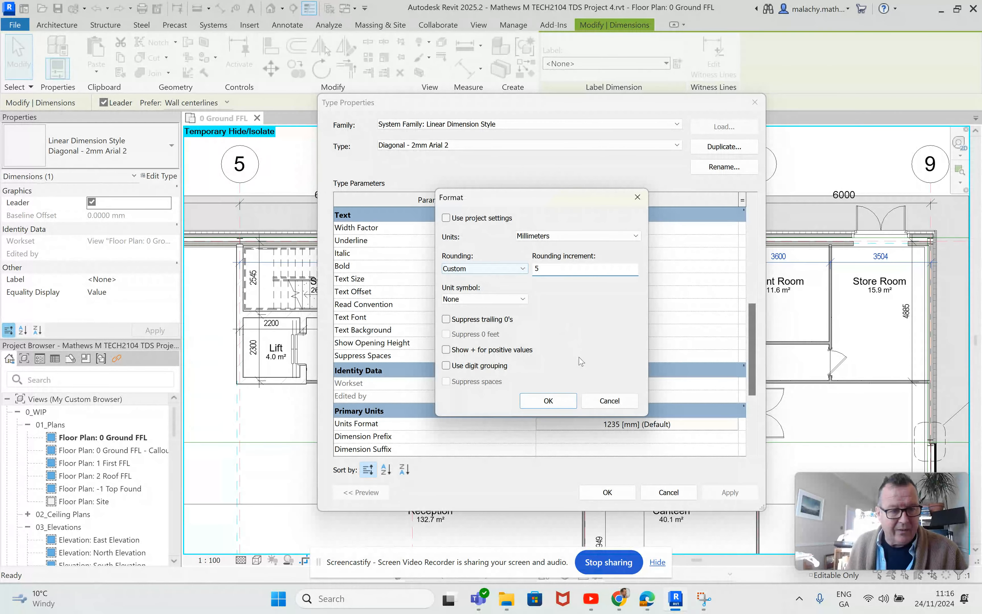
{"action": "left_click", "coordinate": [563, 401]}
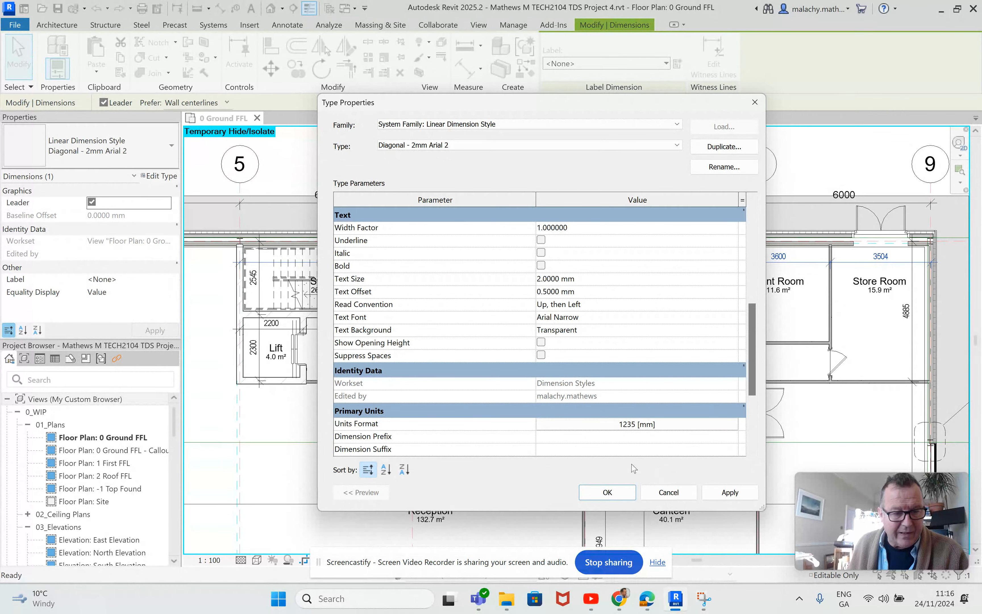
{"action": "left_click", "coordinate": [729, 492]}
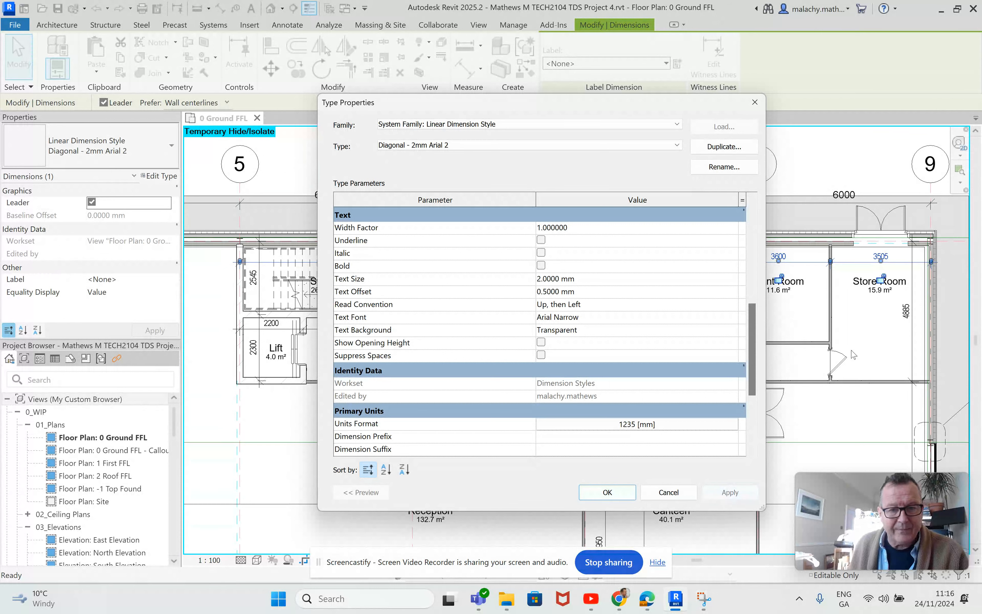
{"action": "left_click", "coordinate": [608, 492]}
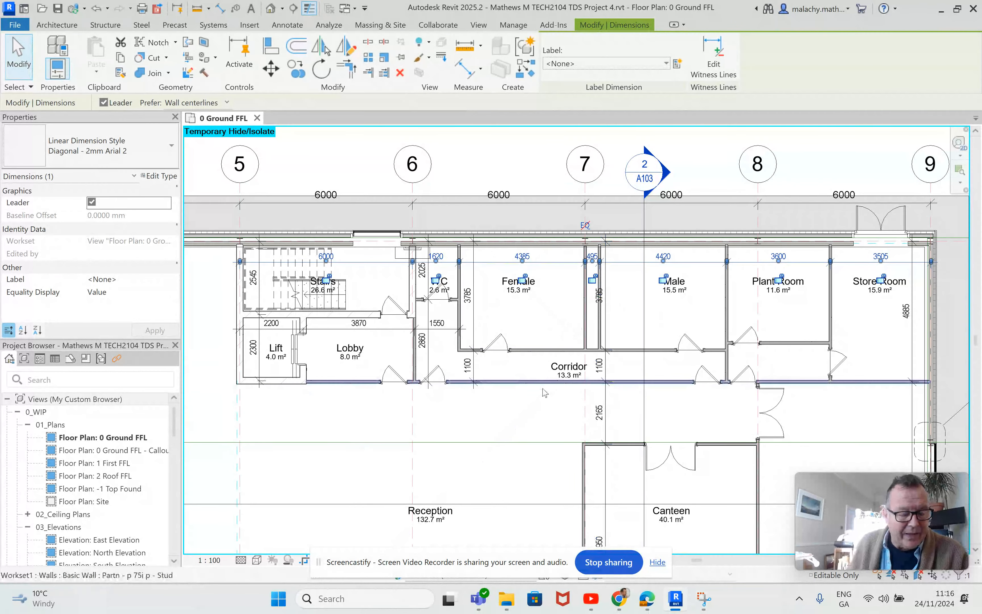
Bring the Reception entrance doors into view and start the Aligned Dimension tool
{"action": "scroll", "coordinate": [596, 262], "scroll_direction": "up", "scroll_amount": 3}
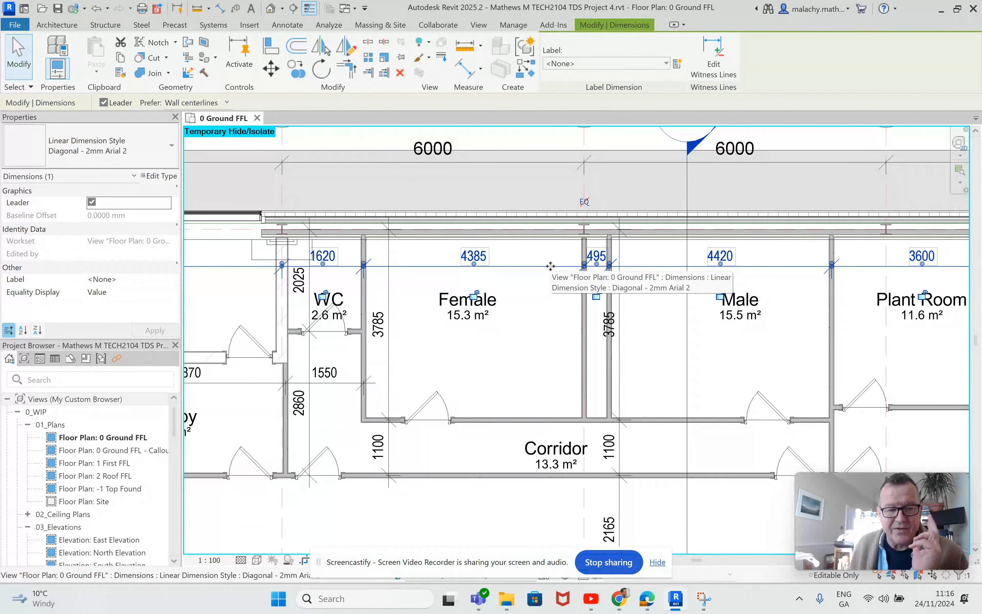
{"action": "scroll", "coordinate": [551, 266], "scroll_direction": "down", "scroll_amount": 3}
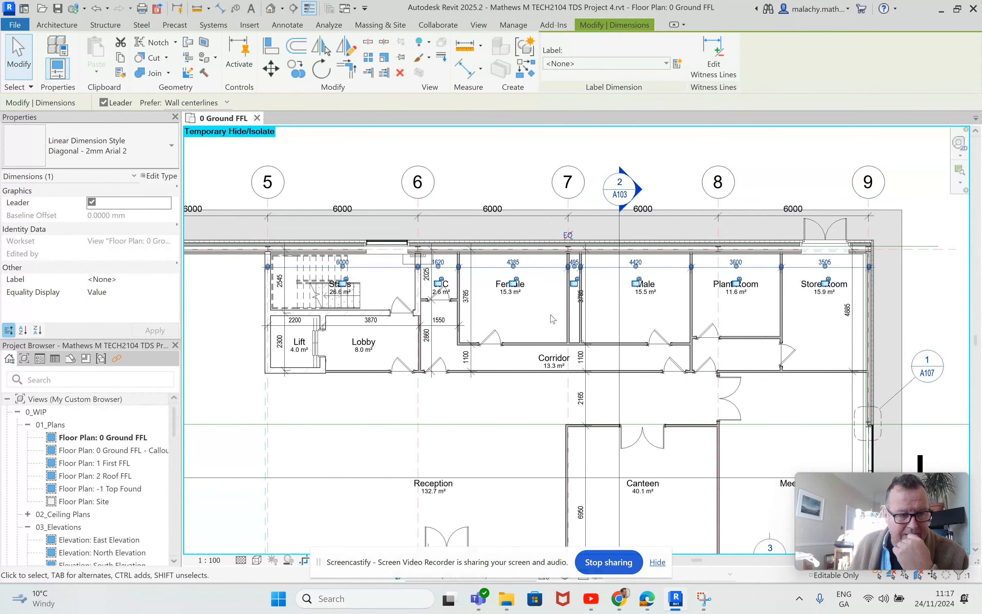
{"action": "scroll", "coordinate": [553, 318], "scroll_direction": "down", "scroll_amount": 2}
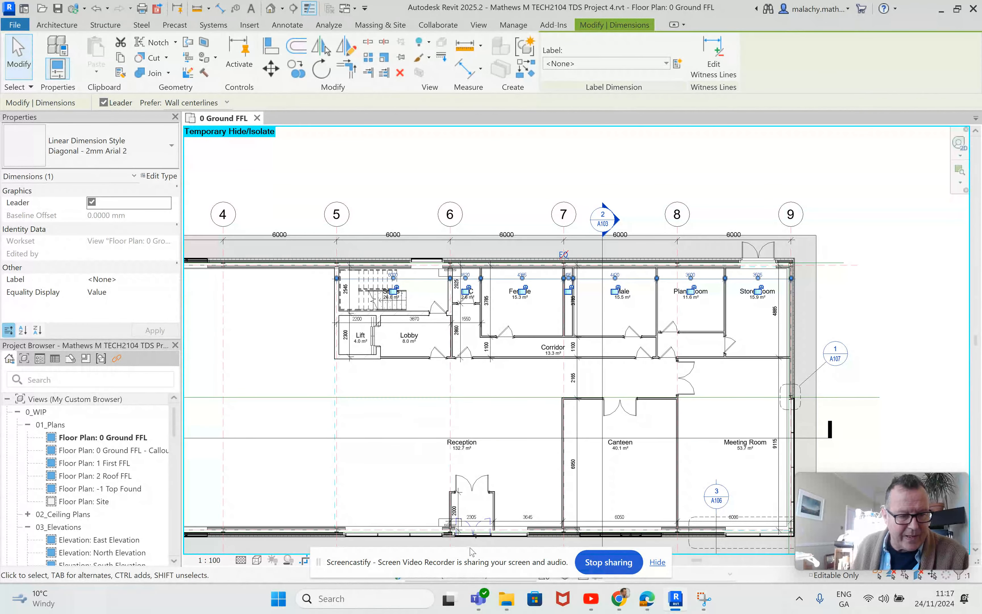
{"action": "scroll", "coordinate": [462, 528], "scroll_direction": "up", "scroll_amount": 2}
{"action": "scroll", "coordinate": [459, 496], "scroll_direction": "up", "scroll_amount": 2}
{"action": "middle_click_drag", "start_coordinate": [474, 475], "coordinate": [478, 424]}
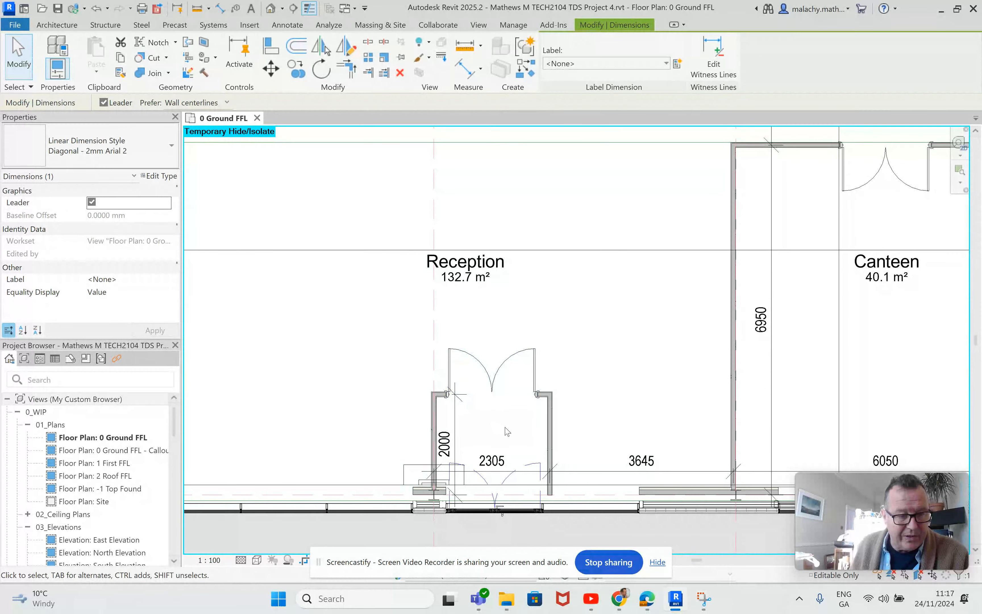
{"action": "scroll", "coordinate": [505, 428], "scroll_direction": "down", "scroll_amount": 3}
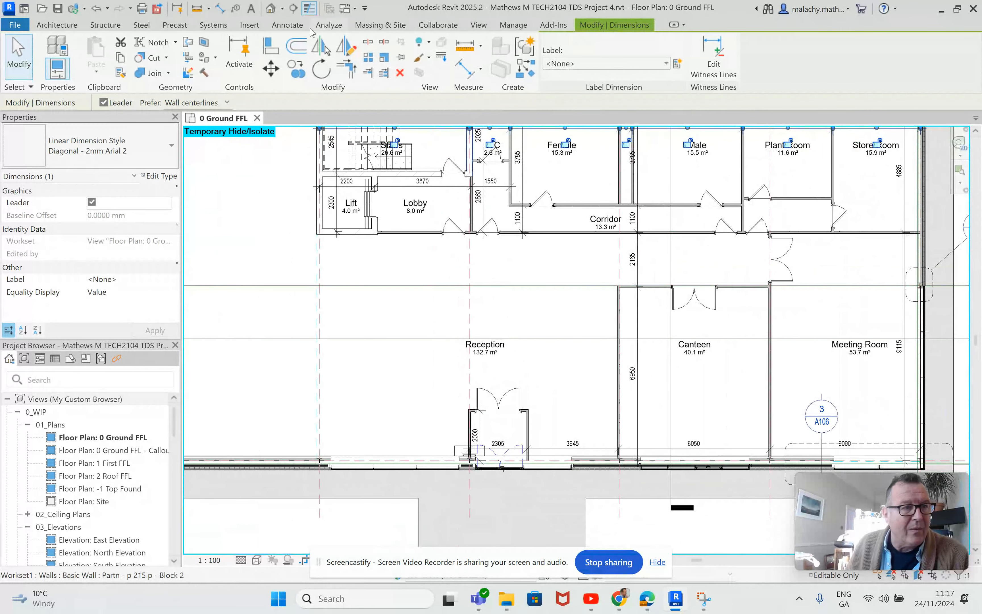
{"action": "left_click", "coordinate": [220, 8]}
{"action": "scroll", "coordinate": [445, 247], "scroll_direction": "up", "scroll_amount": 5}
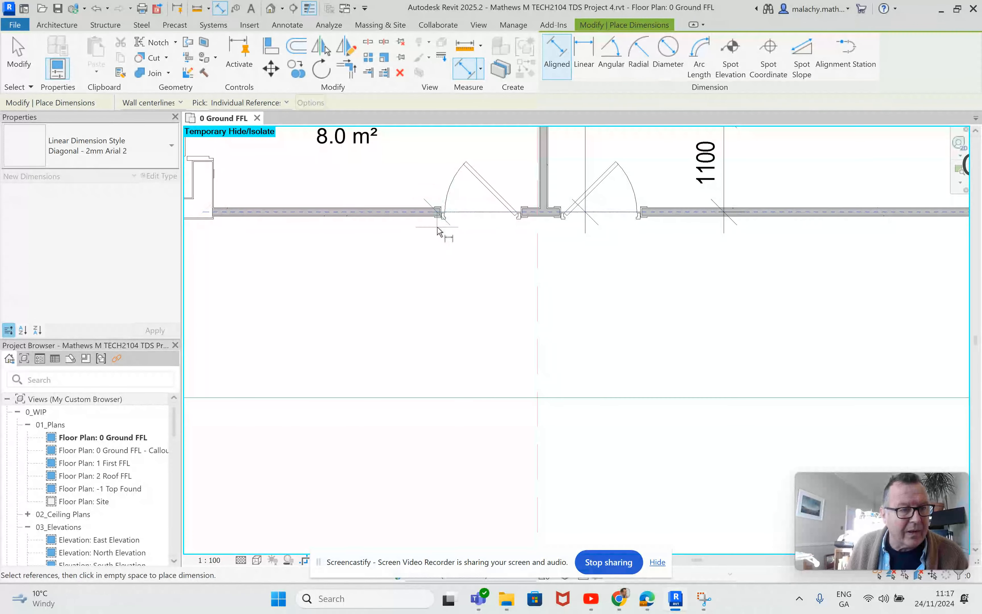
Dimension the Lobby door opening jamb to jamb, placing the 935 dimension below the door
{"action": "key", "text": "Escape"}
{"action": "key", "text": "Escape"}
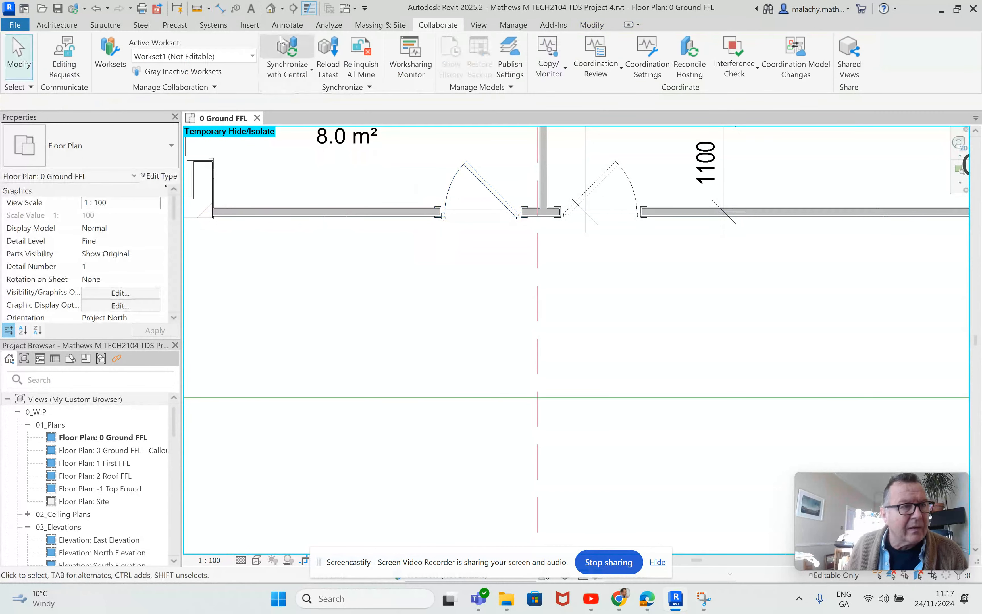
{"action": "key", "text": "d"}
{"action": "key", "text": "i"}
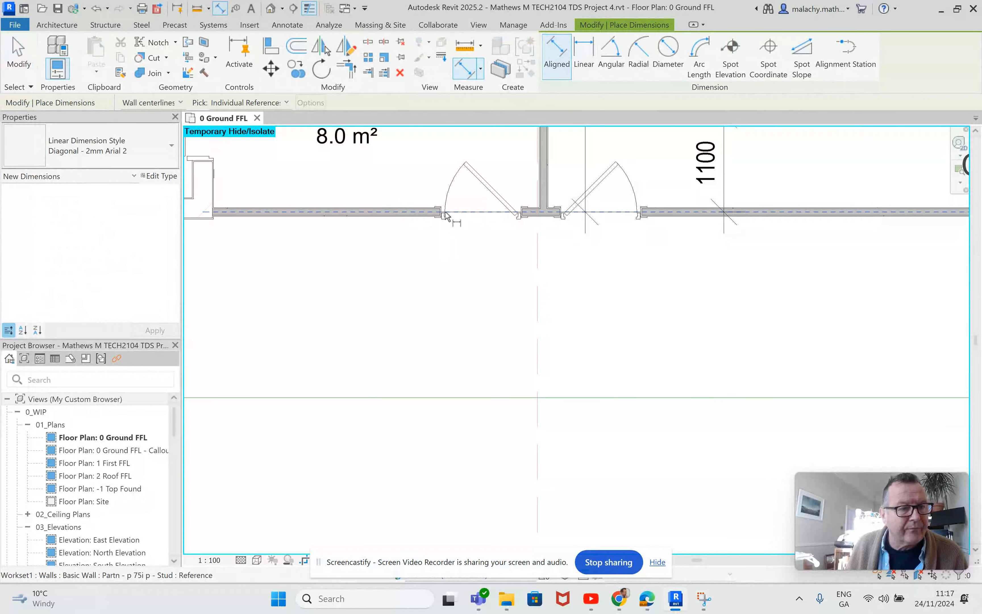
{"action": "key", "text": "Escape"}
{"action": "key", "text": "Escape"}
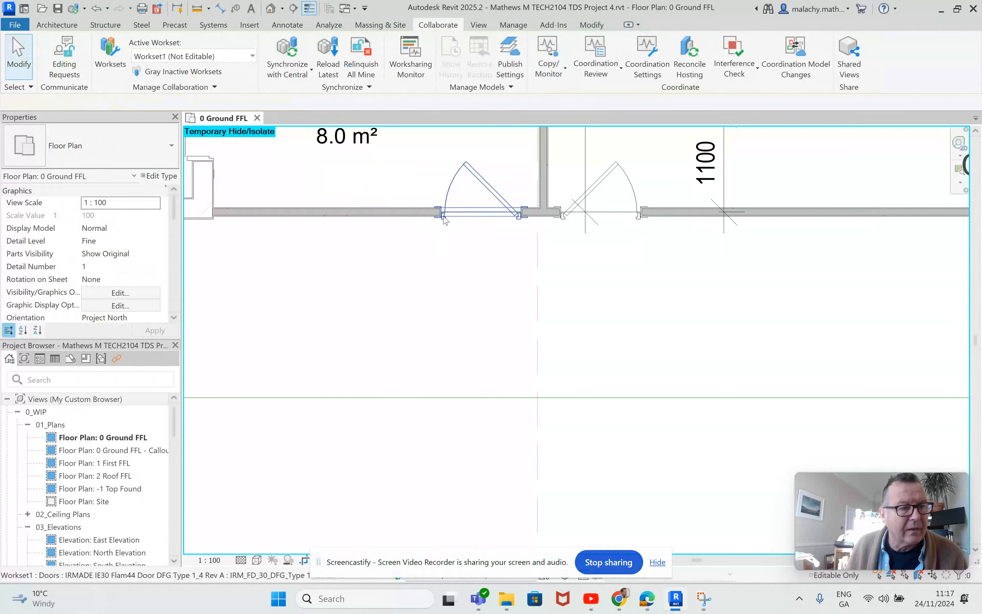
{"action": "left_click", "coordinate": [219, 8]}
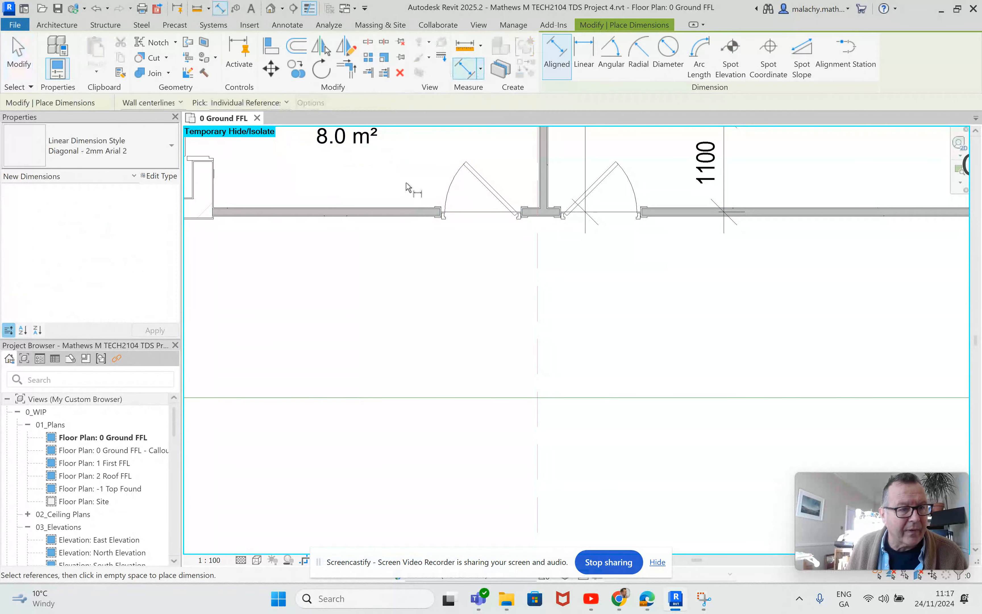
{"action": "left_click", "coordinate": [443, 226]}
{"action": "left_click", "coordinate": [523, 226]}
{"action": "left_click", "coordinate": [508, 276]}
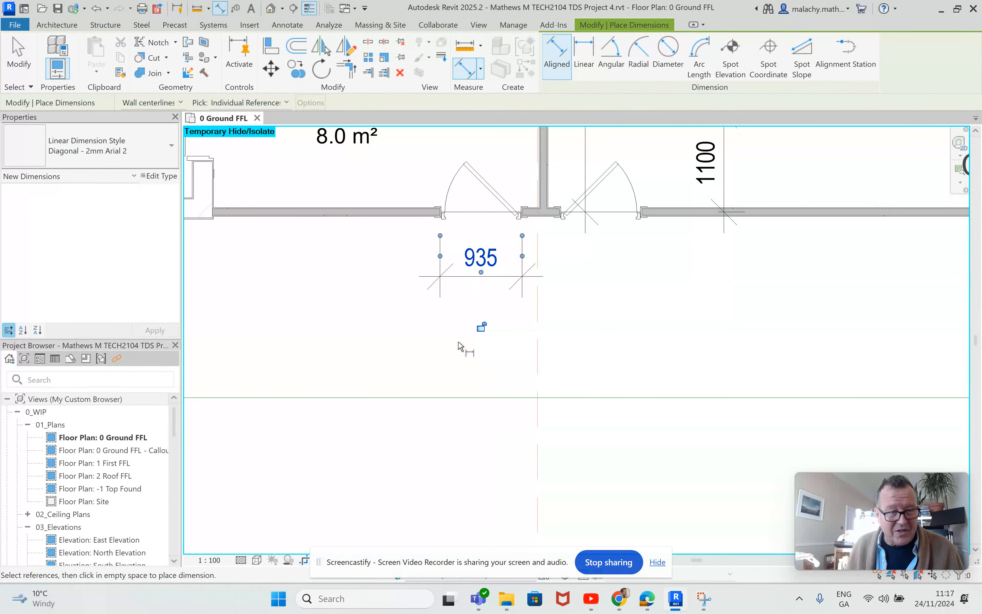
{"action": "scroll", "coordinate": [463, 344], "scroll_direction": "down", "scroll_amount": 2}
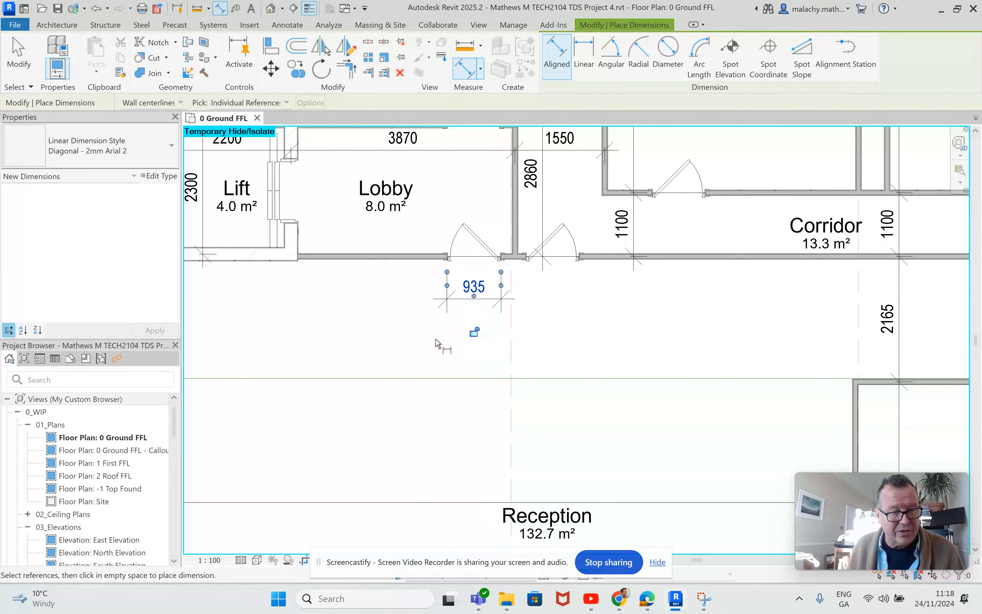
{"action": "scroll", "coordinate": [438, 344], "scroll_direction": "down", "scroll_amount": 3}
{"action": "key", "text": "Escape"}
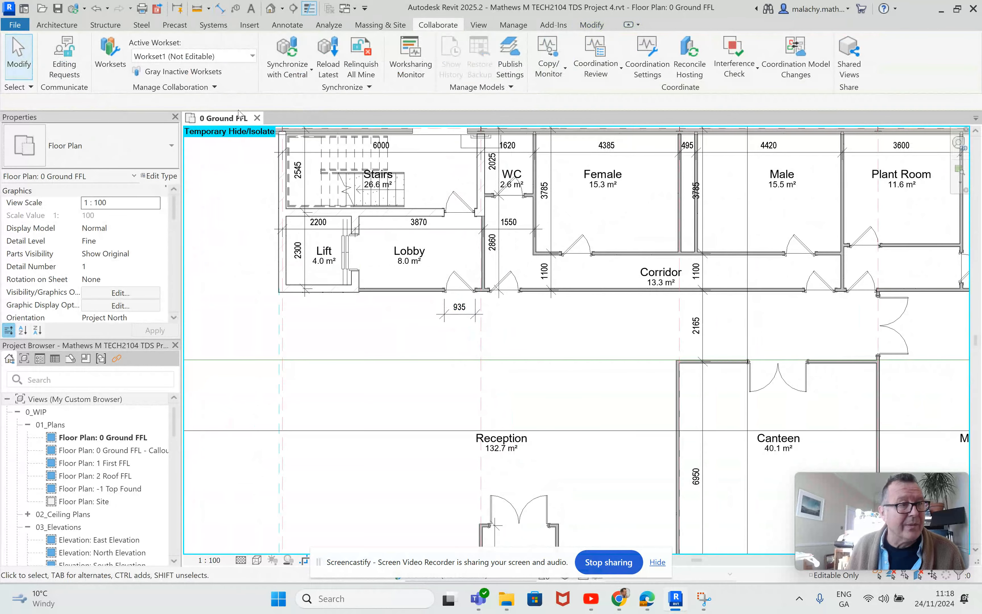
Using DI, place a 5015, 935, 425, 935 dimension string below the Lift and Lobby wall
{"action": "key", "text": "d"}
{"action": "key", "text": "i"}
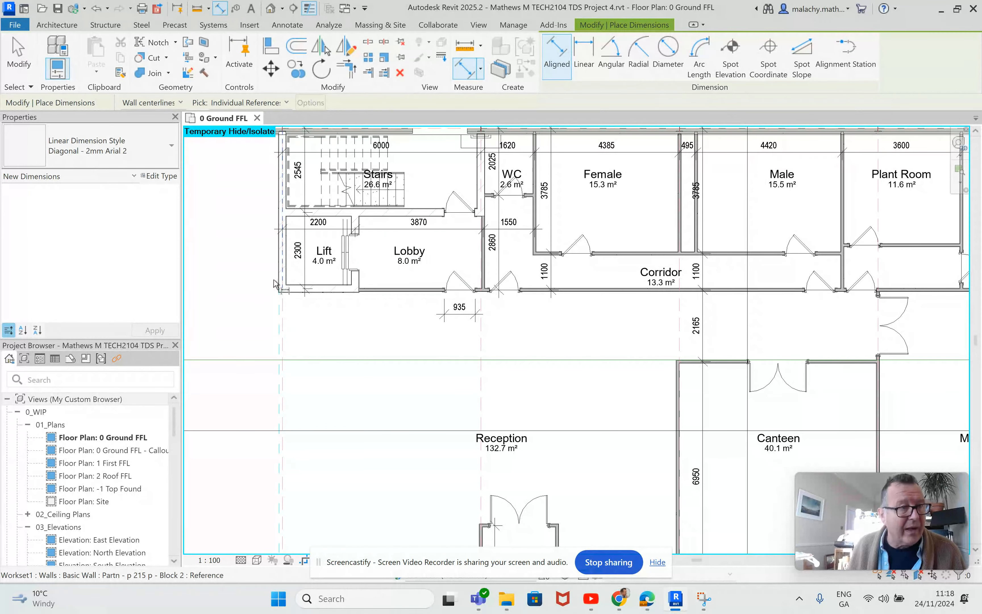
{"action": "left_click", "coordinate": [279, 284]}
{"action": "left_click", "coordinate": [445, 290]}
{"action": "left_click", "coordinate": [475, 290]}
{"action": "left_click", "coordinate": [489, 290]}
{"action": "left_click", "coordinate": [520, 290]}
{"action": "left_click", "coordinate": [544, 331]}
{"action": "key", "text": "Escape"}
{"action": "key", "text": "Escape"}
{"action": "scroll", "coordinate": [757, 300], "scroll_direction": "down", "scroll_amount": 4}
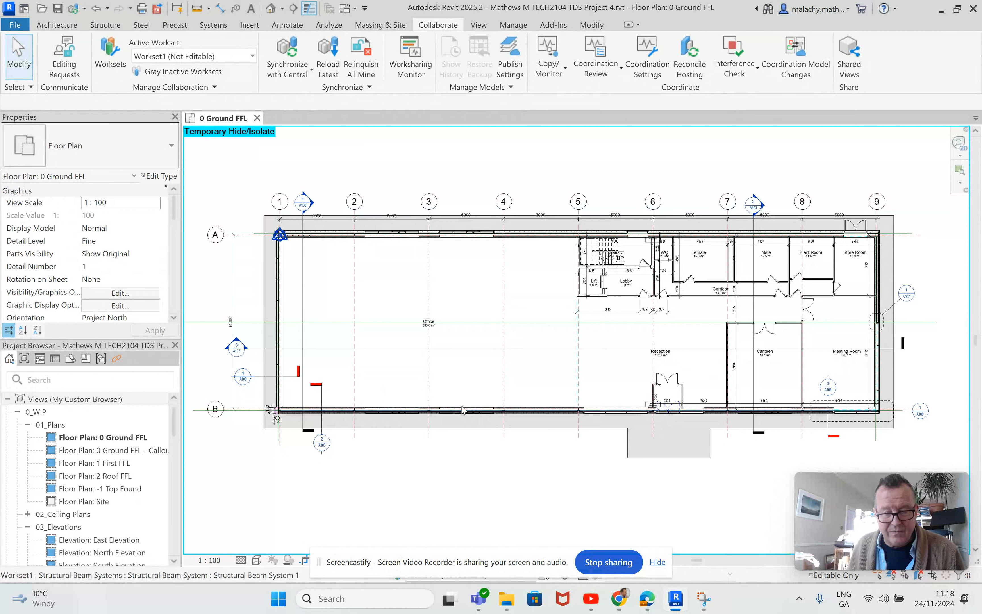
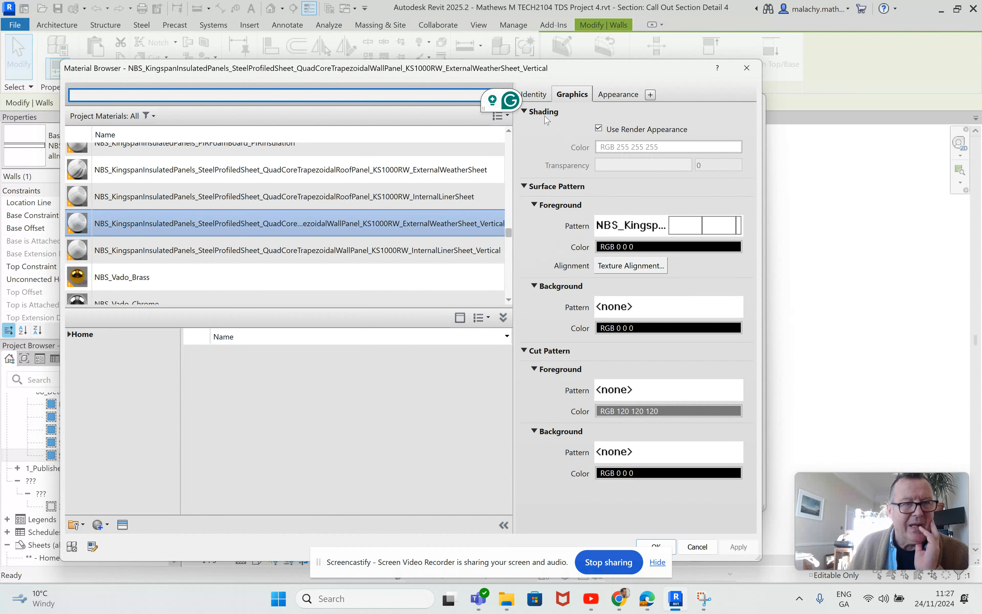
On the material's Identity tab, enter the description 'Kingspan Metal Cladding'
{"action": "left_click", "coordinate": [534, 94]}
{"action": "left_click", "coordinate": [624, 247]}
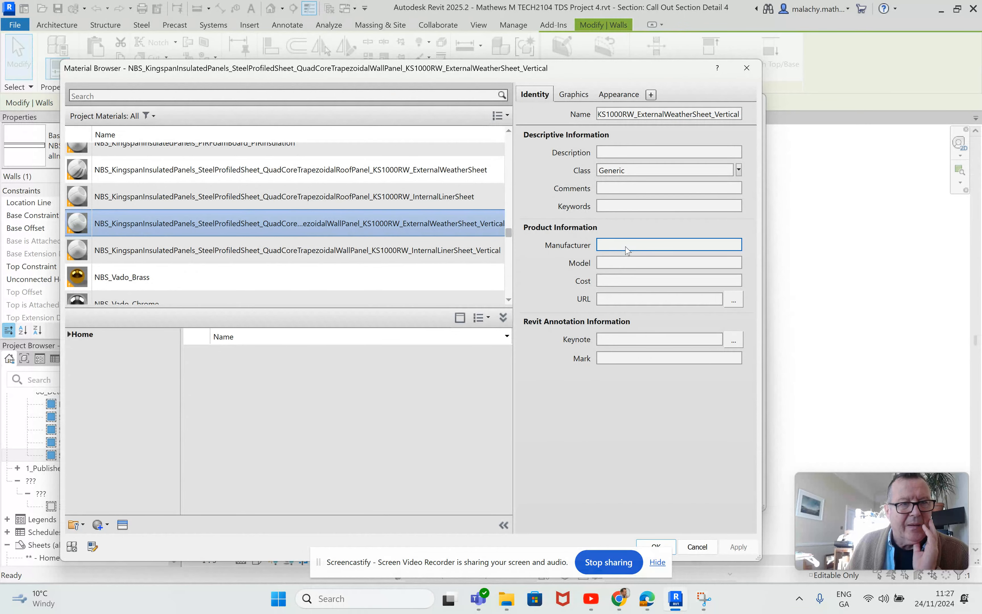
{"action": "left_click", "coordinate": [606, 153]}
{"action": "left_click", "coordinate": [608, 153]}
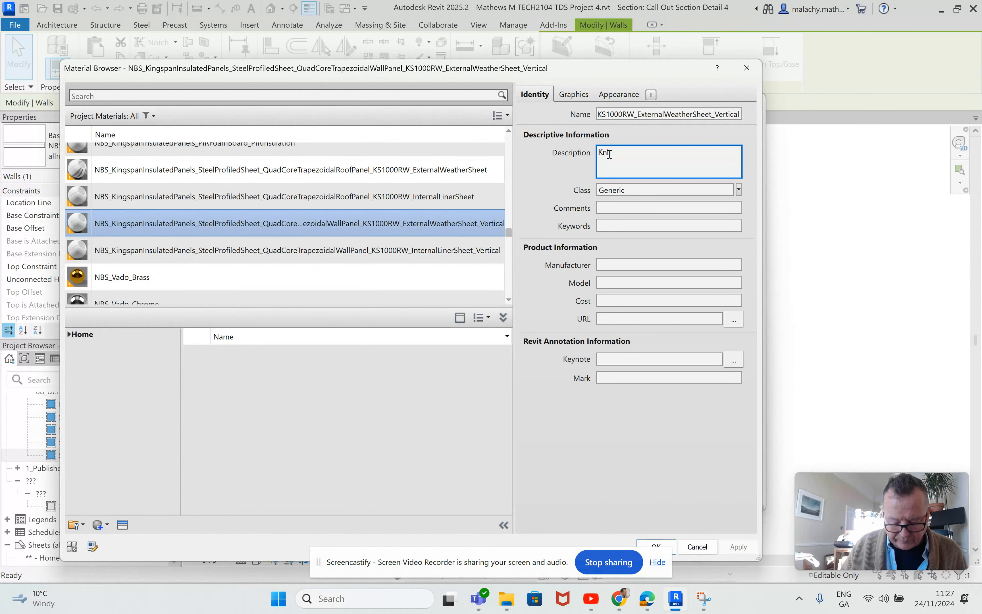
{"action": "type", "text": "Kn"}
{"action": "key", "text": "BackSpace"}
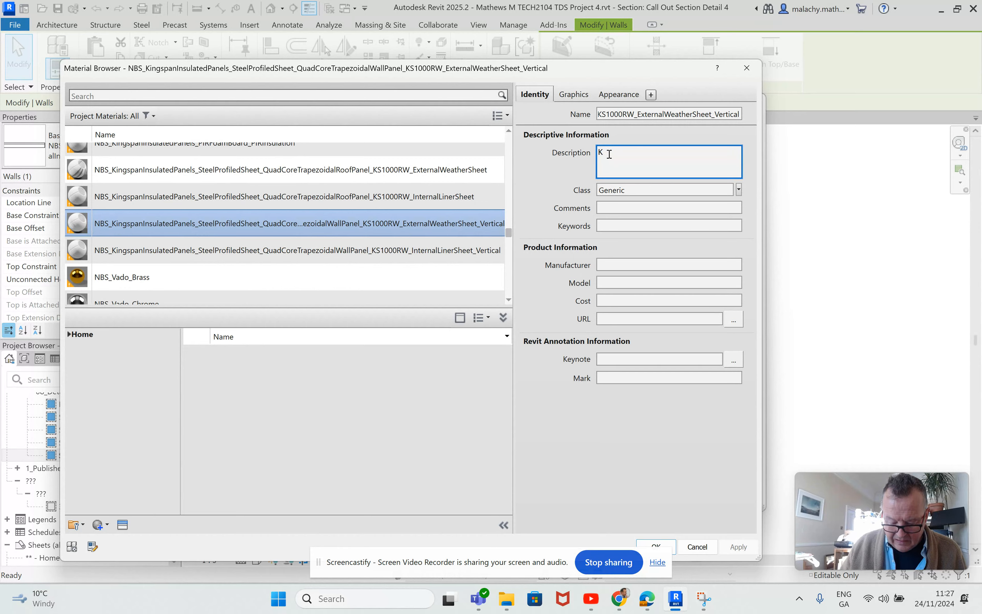
{"action": "type", "text": "ingspa"}
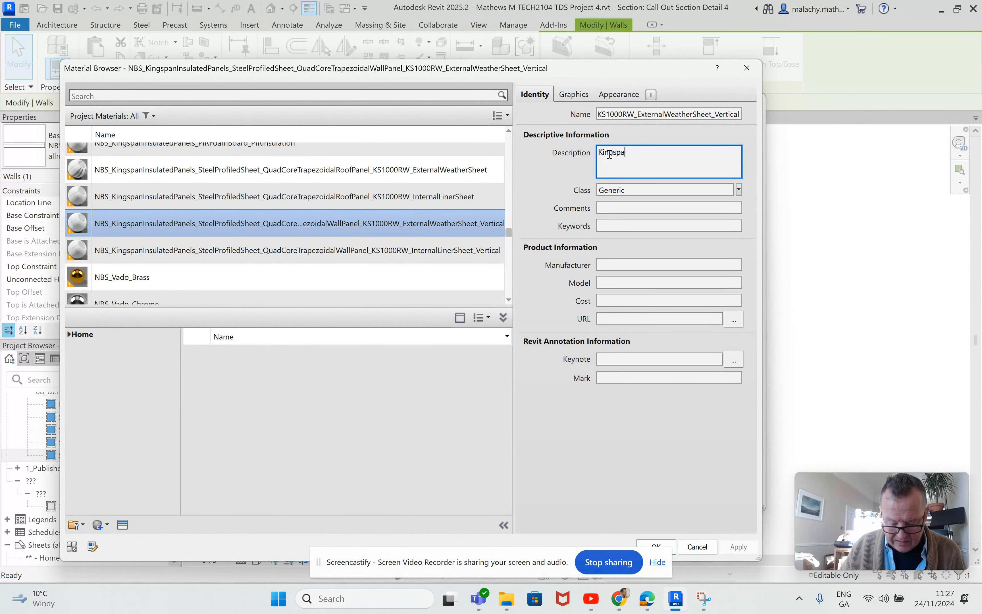
{"action": "type", "text": "n"}
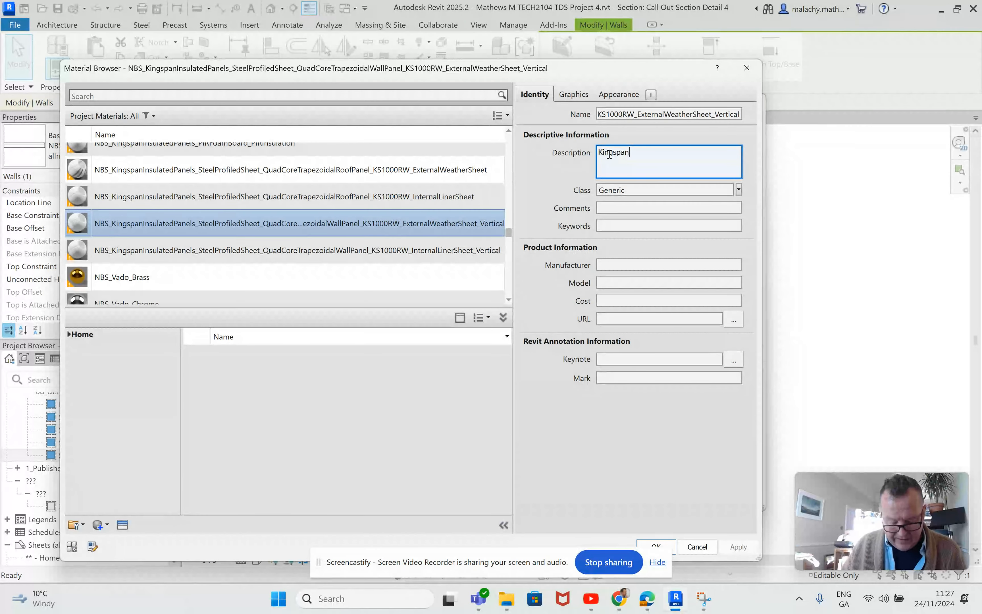
{"action": "type", "text": " etal CladdingM"}
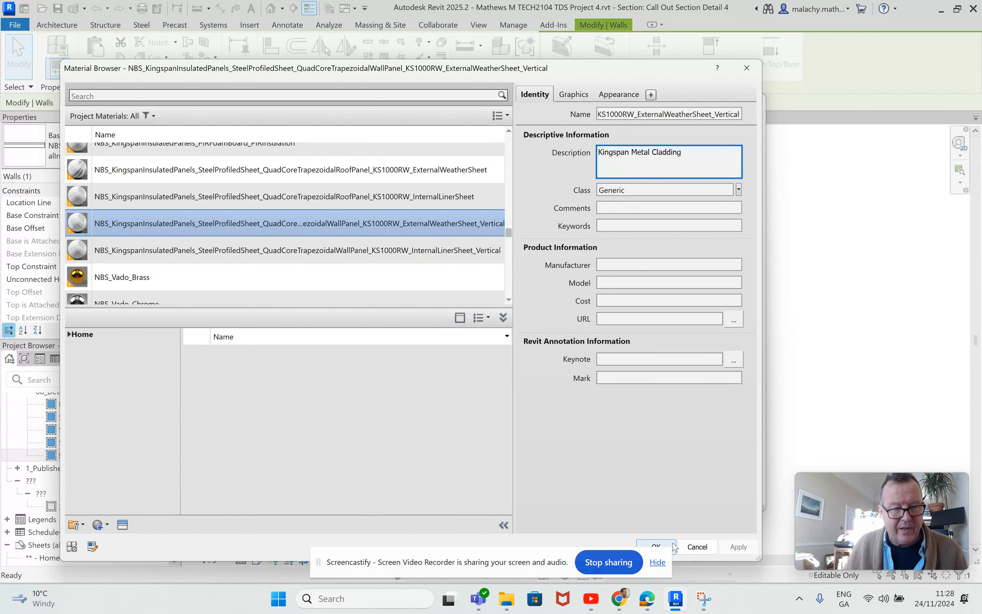
{"action": "left_click", "coordinate": [636, 422]}
Accept the Material Browser, Edit Assembly and Type Properties, then clear the wall selection
{"action": "key", "text": "Return"}
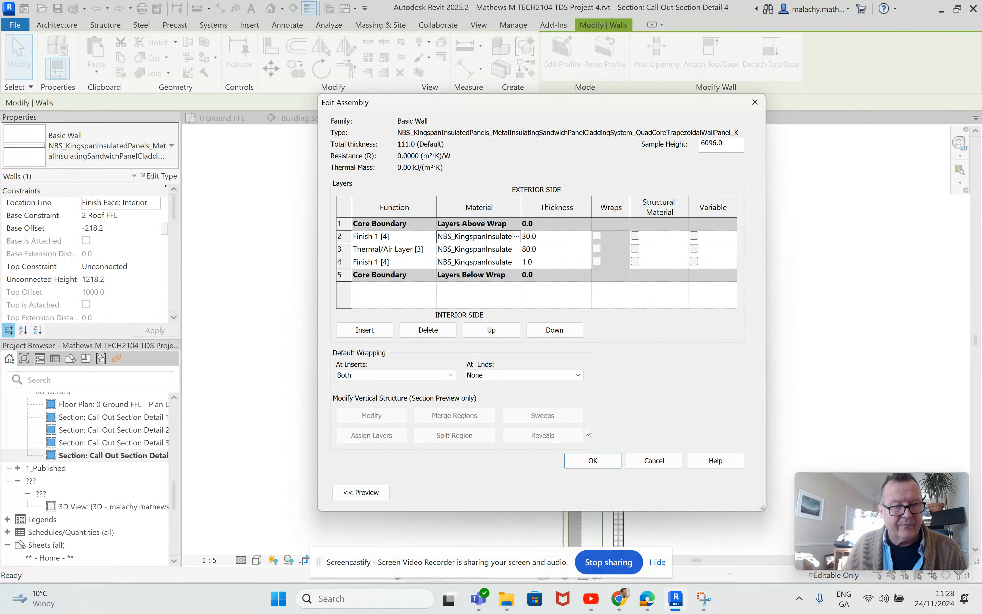
{"action": "left_click", "coordinate": [601, 464]}
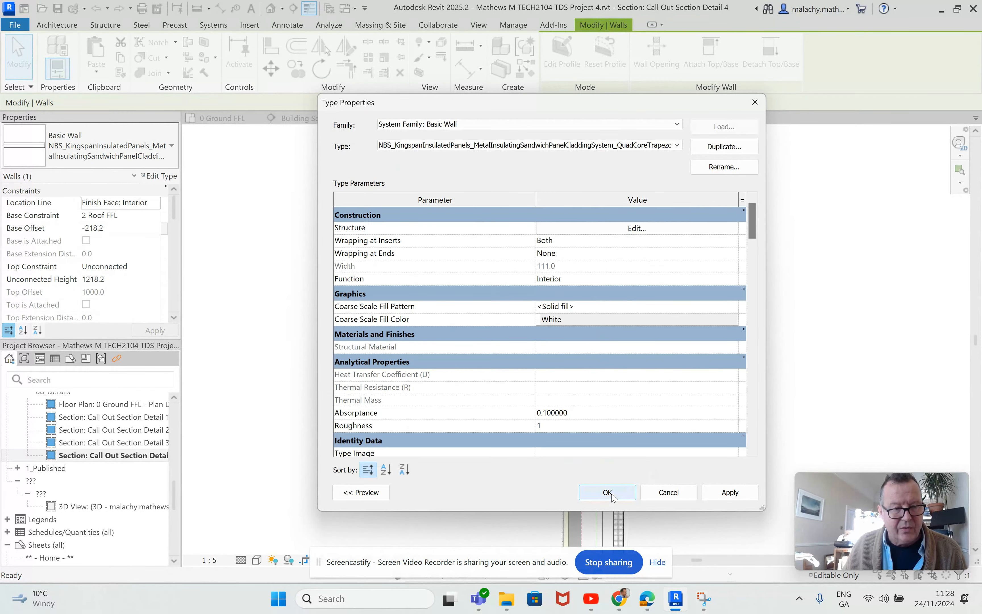
{"action": "left_click", "coordinate": [615, 492]}
{"action": "key", "text": "Escape"}
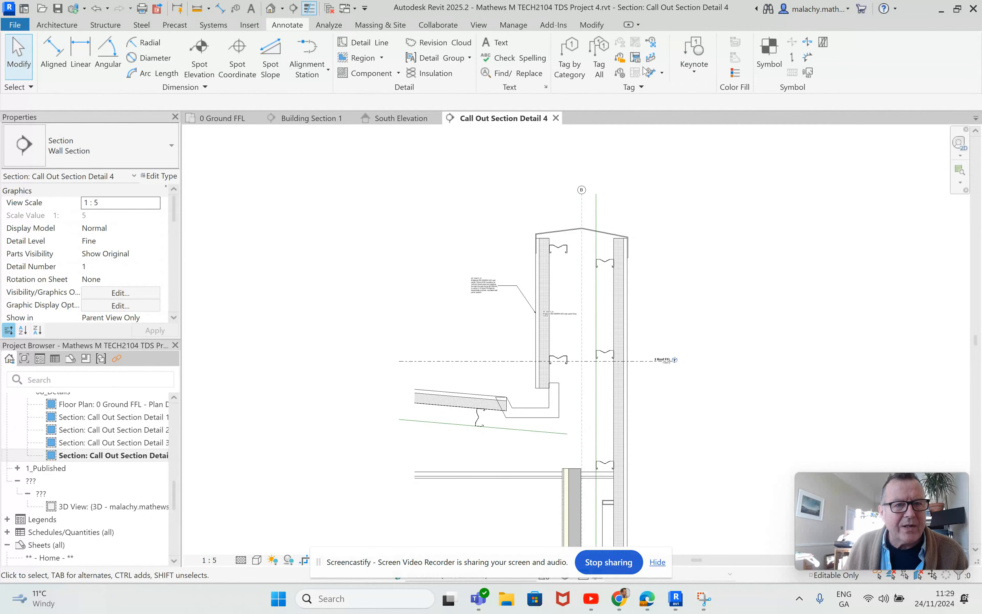
Place a material tag on the wall cladding, with its Kingspan Metal Cladding text to the left
{"action": "left_click", "coordinate": [620, 73]}
{"action": "scroll", "coordinate": [528, 349], "scroll_direction": "up", "scroll_amount": 4}
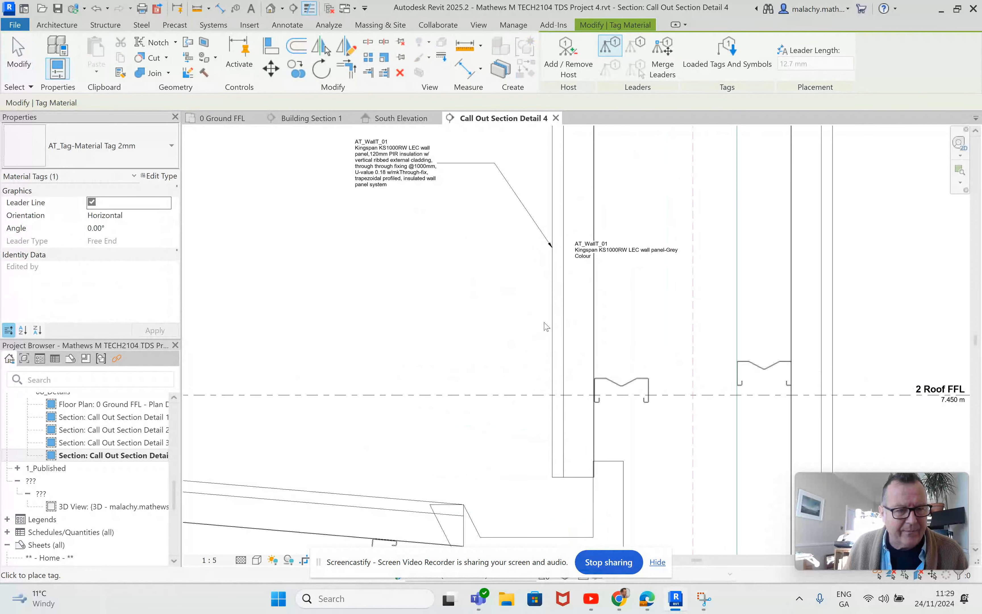
{"action": "left_click", "coordinate": [538, 315]}
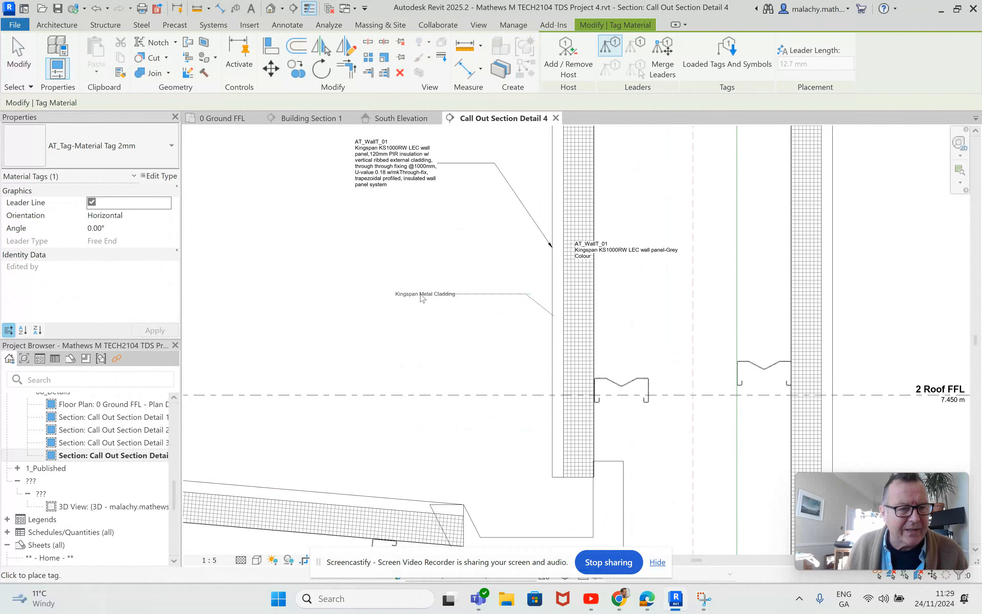
{"action": "left_click", "coordinate": [403, 297]}
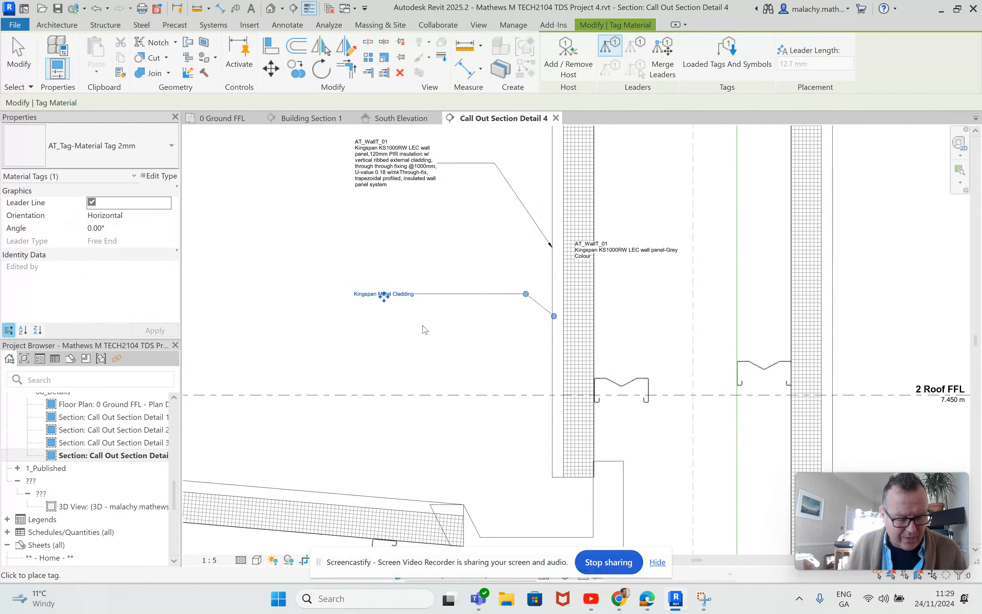
{"action": "key", "text": "Escape"}
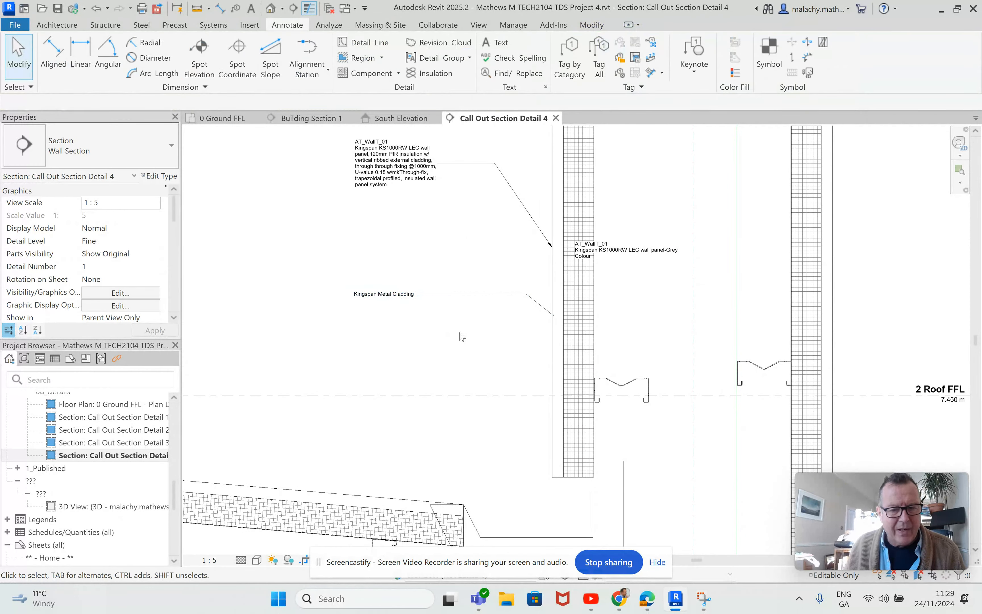
Set the tag type's leader arrowhead to Arrow Filled 20 Degree, then select the cladding wall
{"action": "left_click", "coordinate": [483, 294]}
{"action": "left_click", "coordinate": [159, 175]}
{"action": "left_click", "coordinate": [744, 227]}
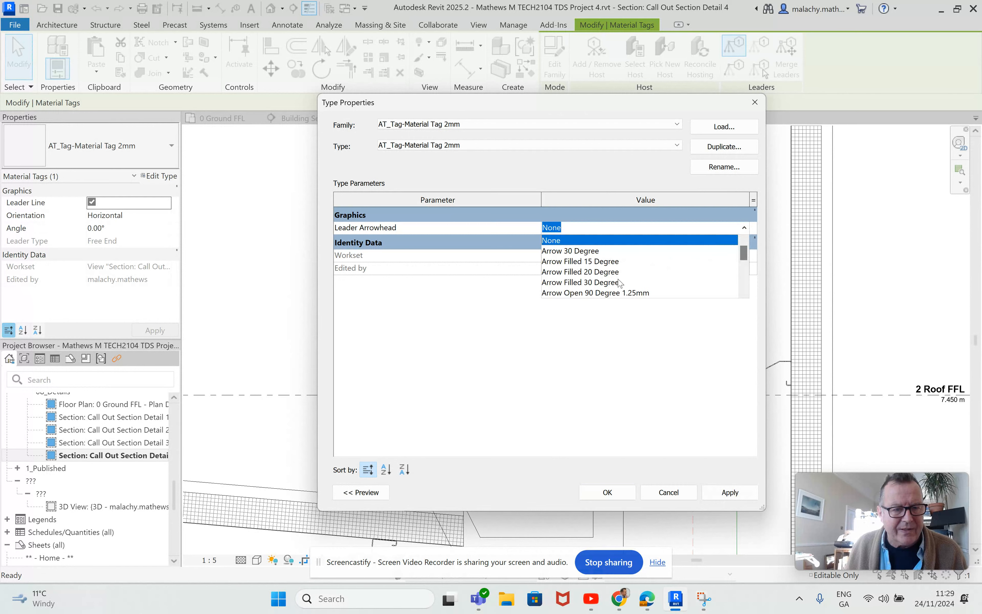
{"action": "left_click", "coordinate": [611, 282]}
{"action": "left_click", "coordinate": [608, 492]}
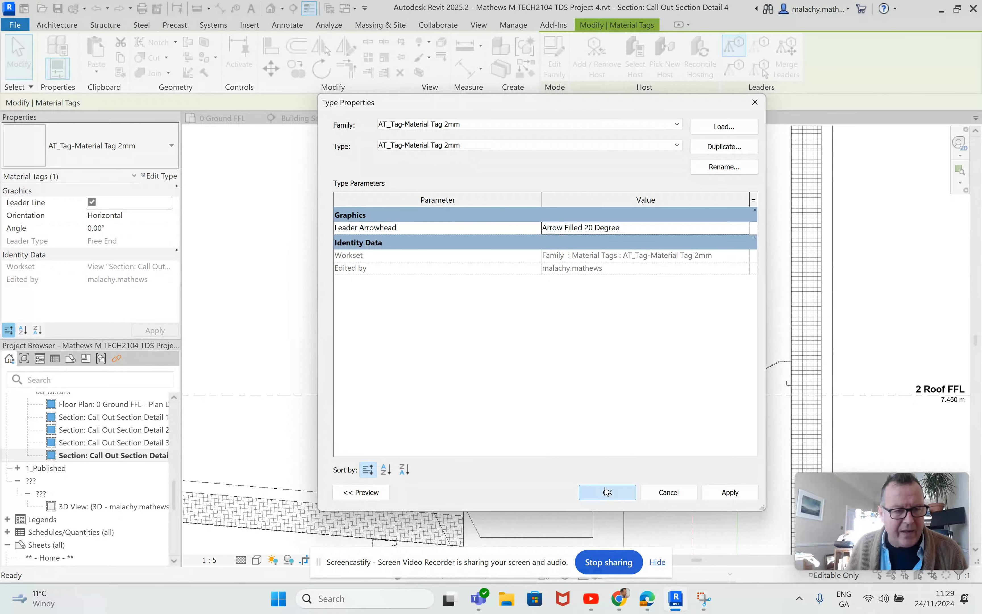
{"action": "left_click", "coordinate": [408, 346]}
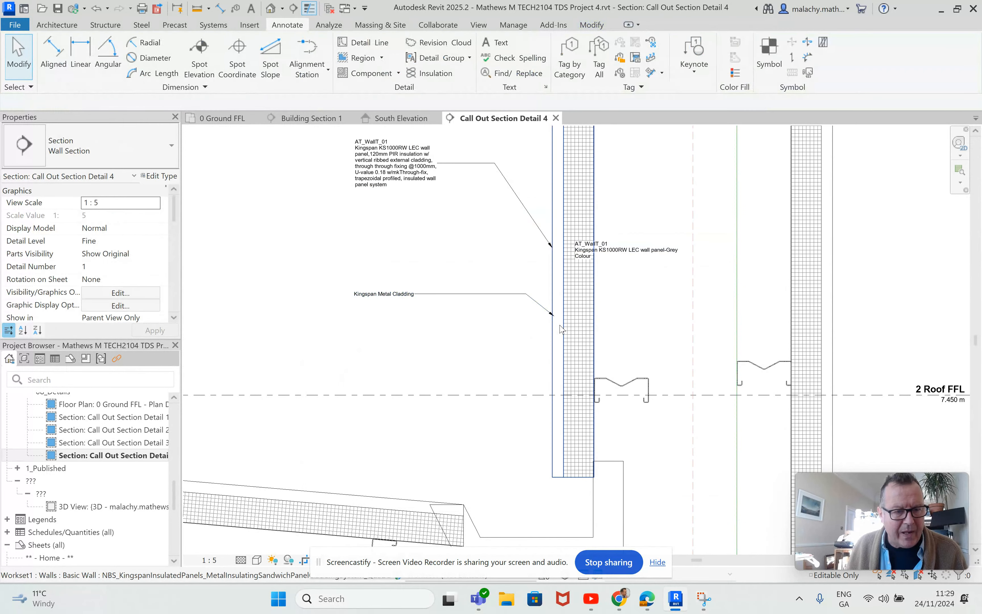
{"action": "left_click", "coordinate": [579, 328]}
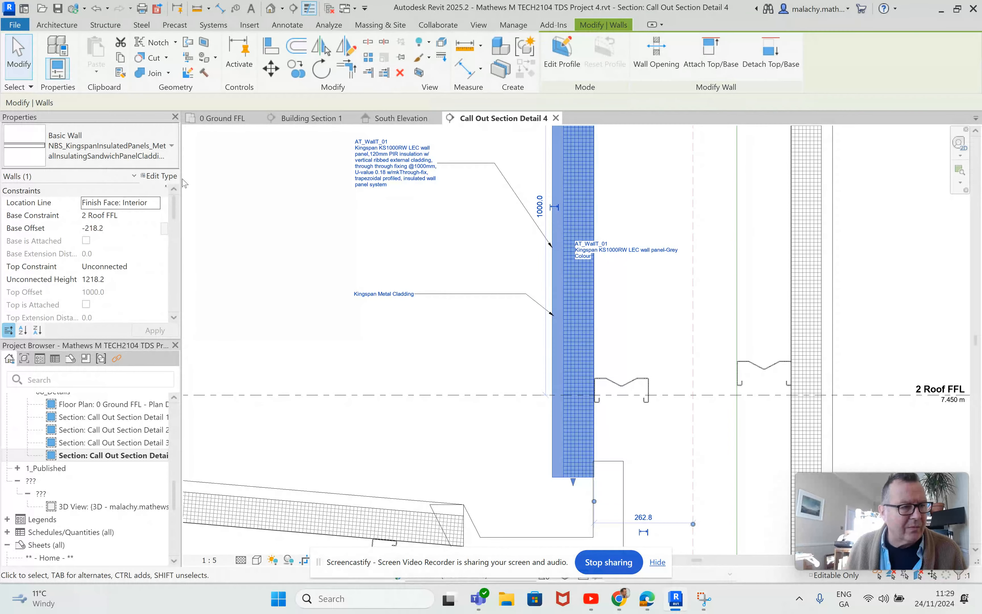
In the wall type's layer structure, open the material of the thermal insulation layer
{"action": "left_click", "coordinate": [161, 175]}
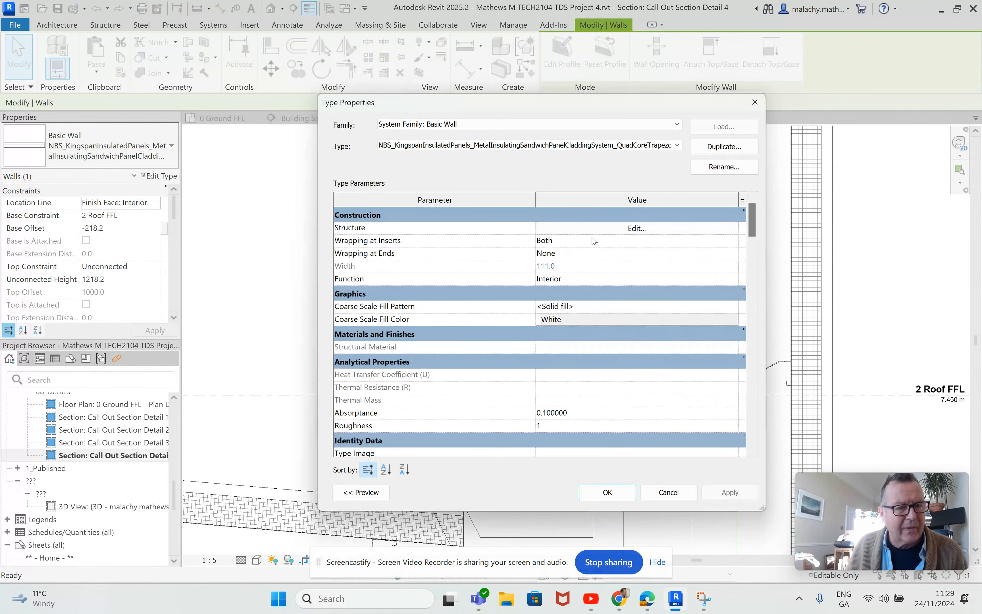
{"action": "left_click", "coordinate": [601, 230]}
{"action": "left_click", "coordinate": [518, 249]}
{"action": "left_click", "coordinate": [516, 250]}
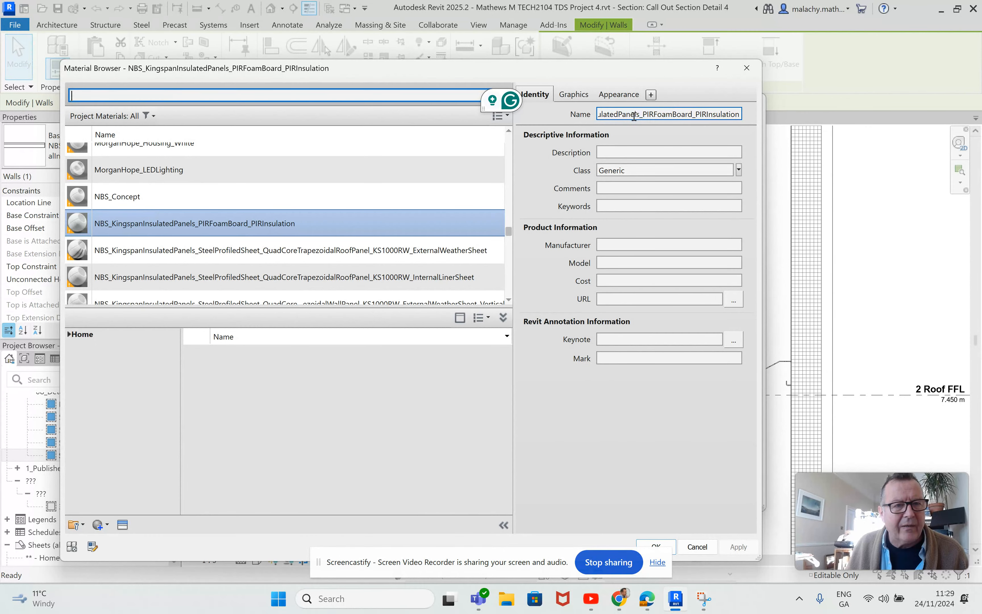
Paste the PIR insulation material's full name into its Description and accept all dialogs
{"action": "double_click", "coordinate": [613, 115]}
{"action": "key", "text": "ctrl+c"}
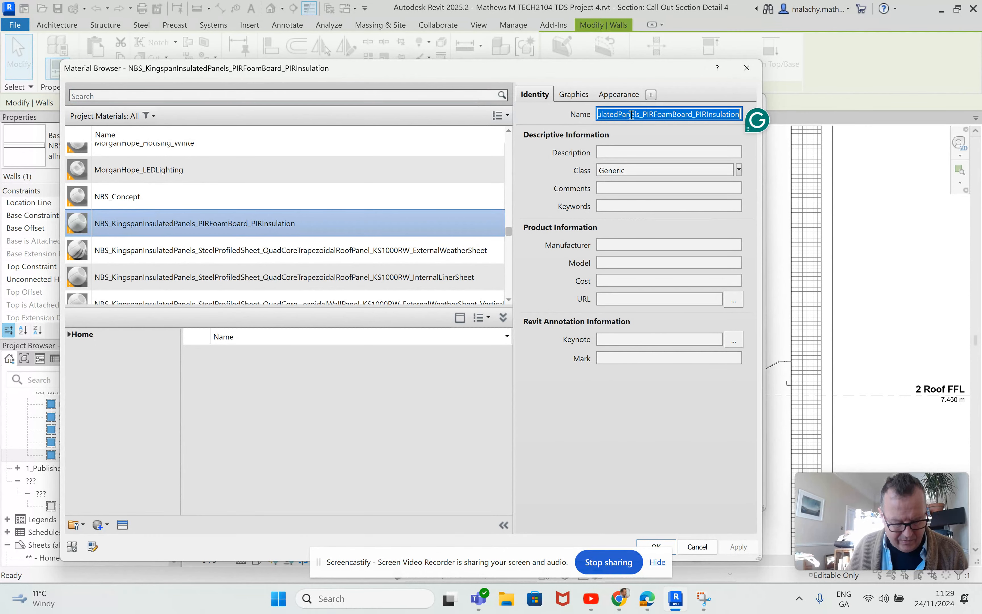
{"action": "left_click", "coordinate": [616, 152]}
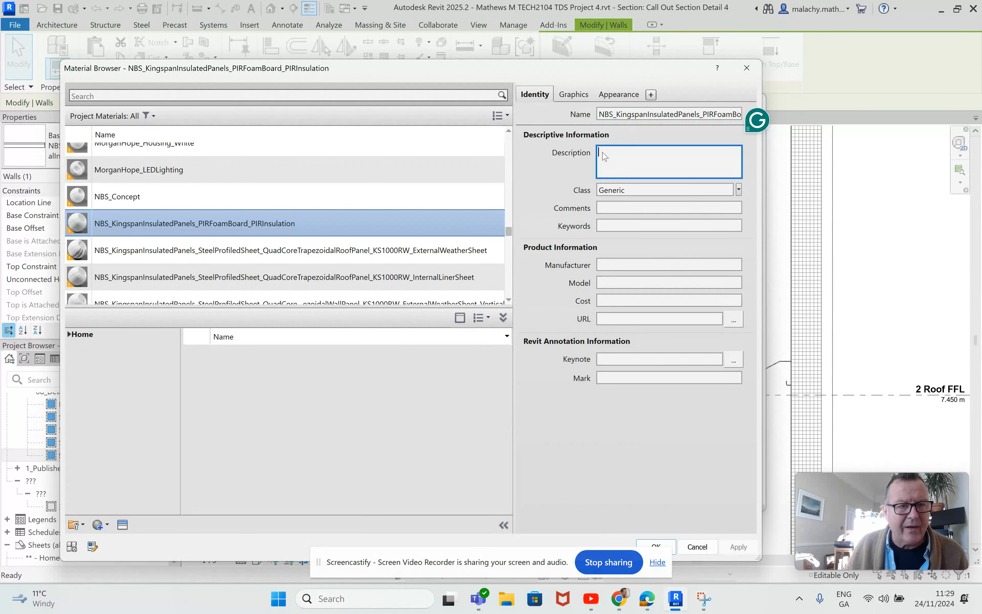
{"action": "key", "text": "ctrl+v"}
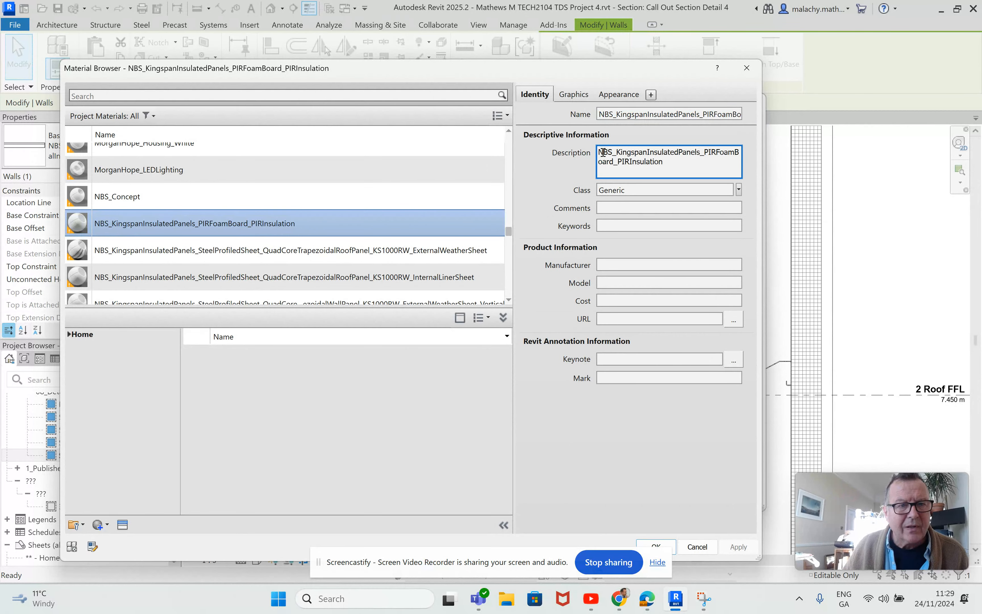
{"action": "left_click", "coordinate": [656, 546]}
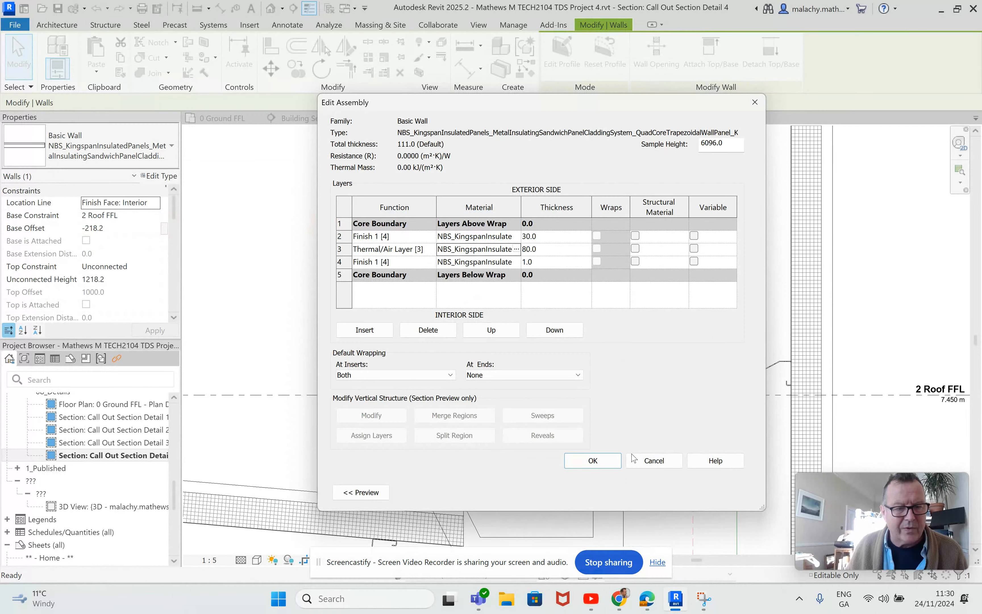
{"action": "left_click", "coordinate": [591, 462]}
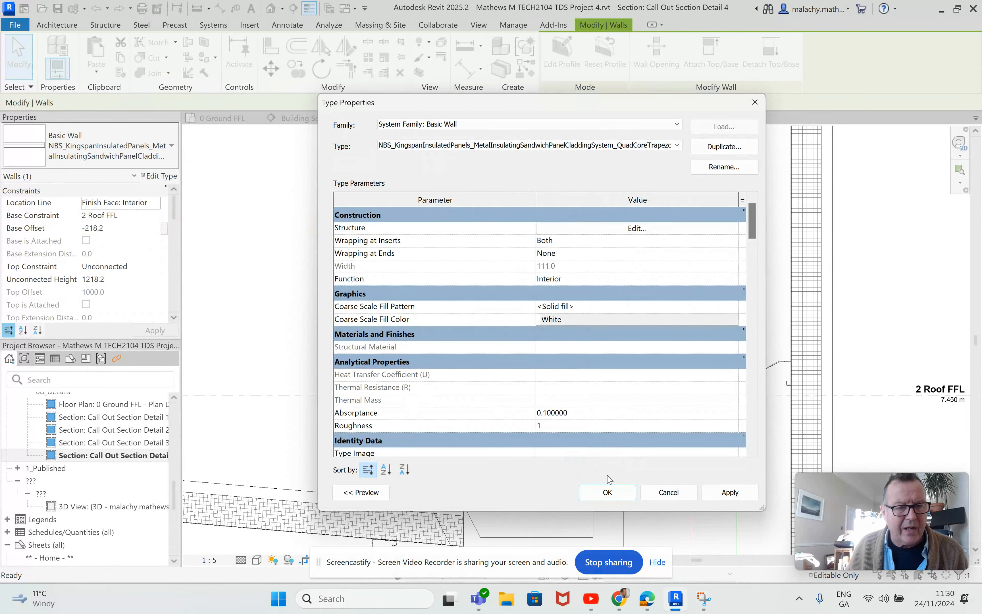
{"action": "left_click", "coordinate": [608, 491]}
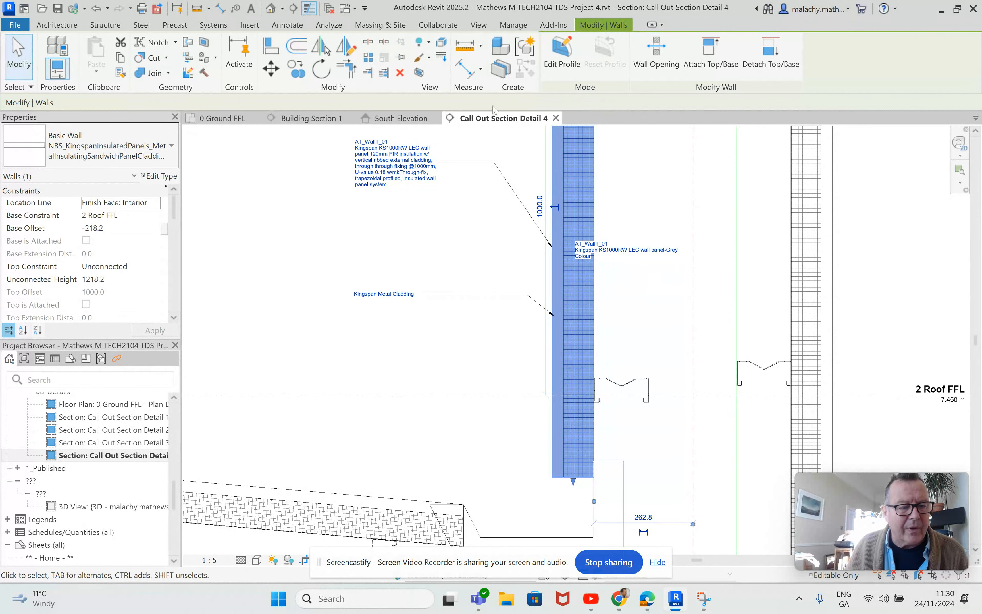
Place a material tag on the wall insulation, below the Kingspan Metal Cladding note
{"action": "key", "text": "Escape"}
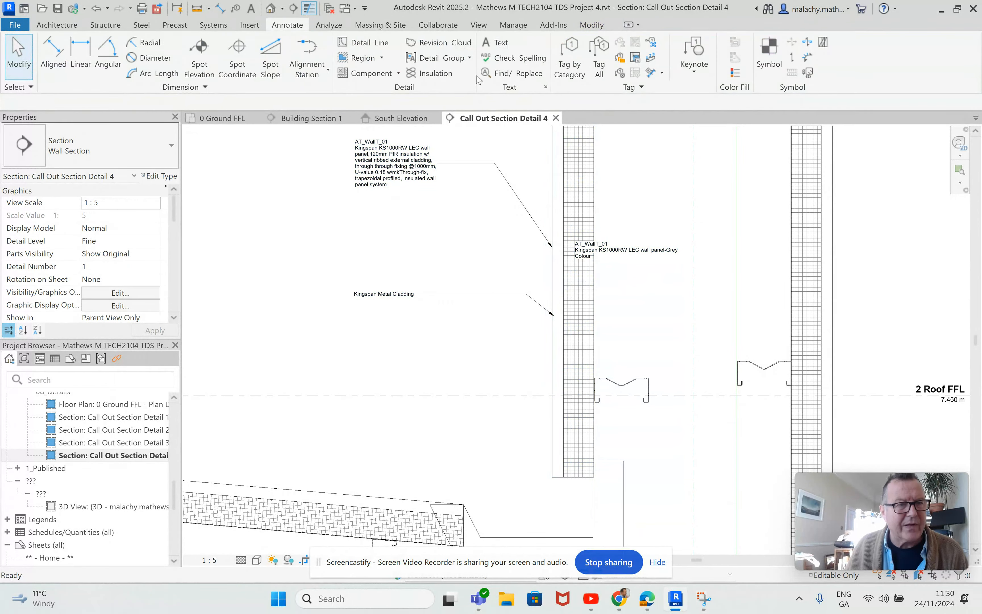
{"action": "left_click", "coordinate": [620, 57]}
{"action": "left_click", "coordinate": [573, 333]}
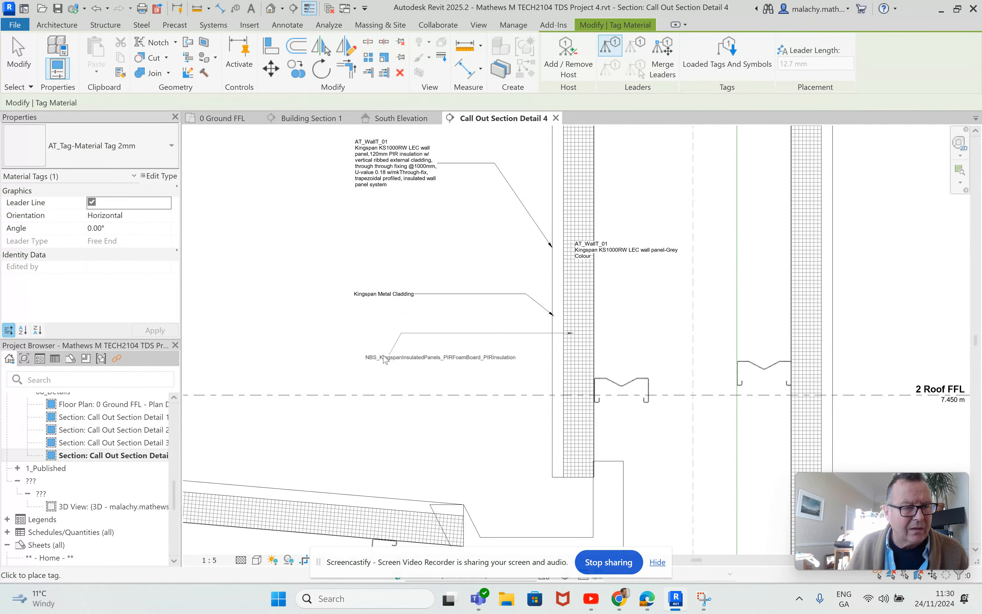
{"action": "left_click", "coordinate": [386, 360]}
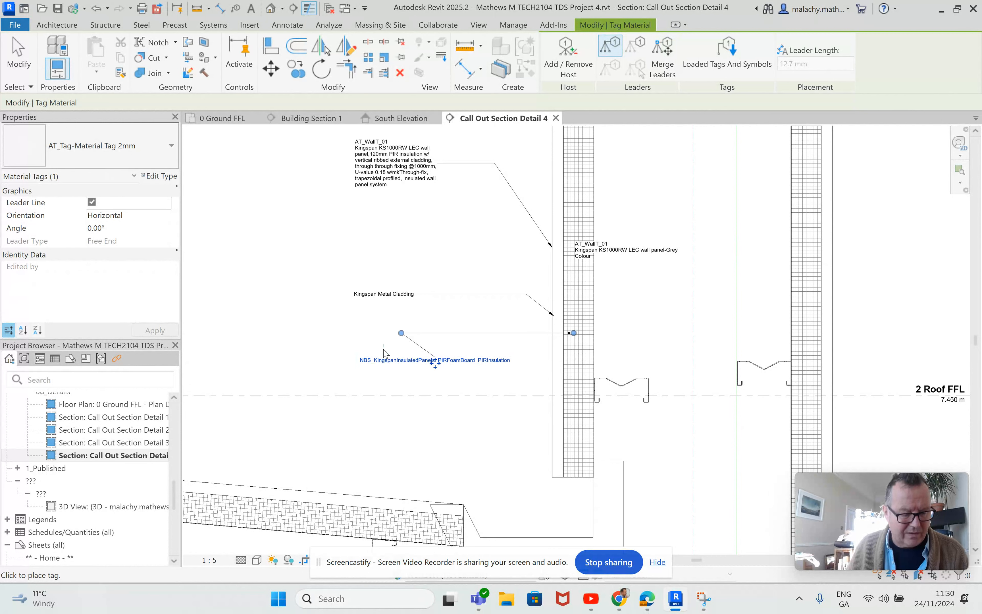
{"action": "key", "text": "Escape"}
{"action": "key", "text": "Escape"}
Move the insulation tag's leader bend so it points neatly into the panel
{"action": "left_click", "coordinate": [405, 335]}
{"action": "left_click_drag", "start_coordinate": [401, 332], "coordinate": [541, 360]}
{"action": "left_click", "coordinate": [516, 333]}
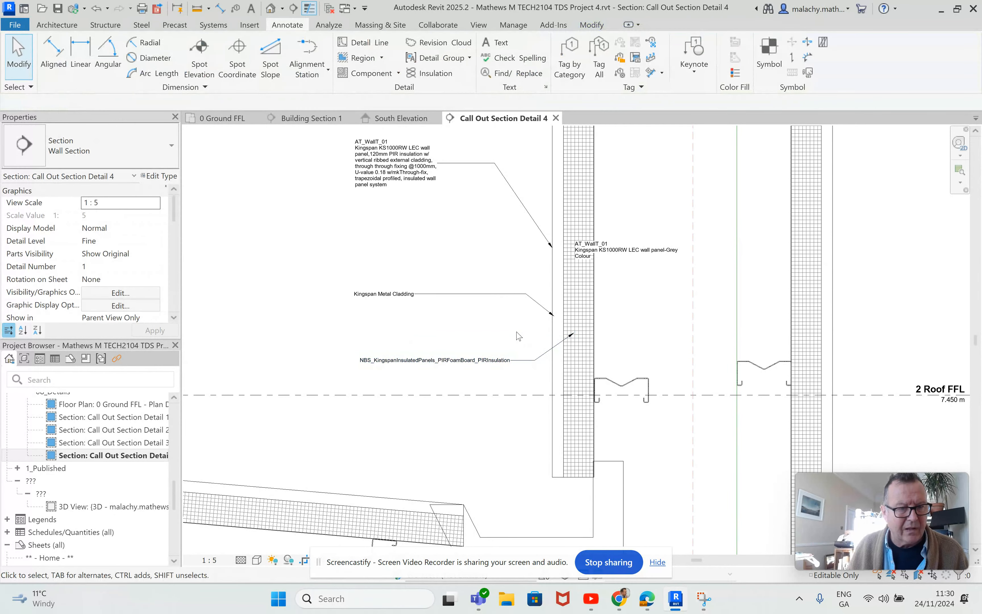
{"action": "scroll", "coordinate": [522, 313], "scroll_direction": "down", "scroll_amount": 4}
{"action": "scroll", "coordinate": [578, 303], "scroll_direction": "down", "scroll_amount": 2}
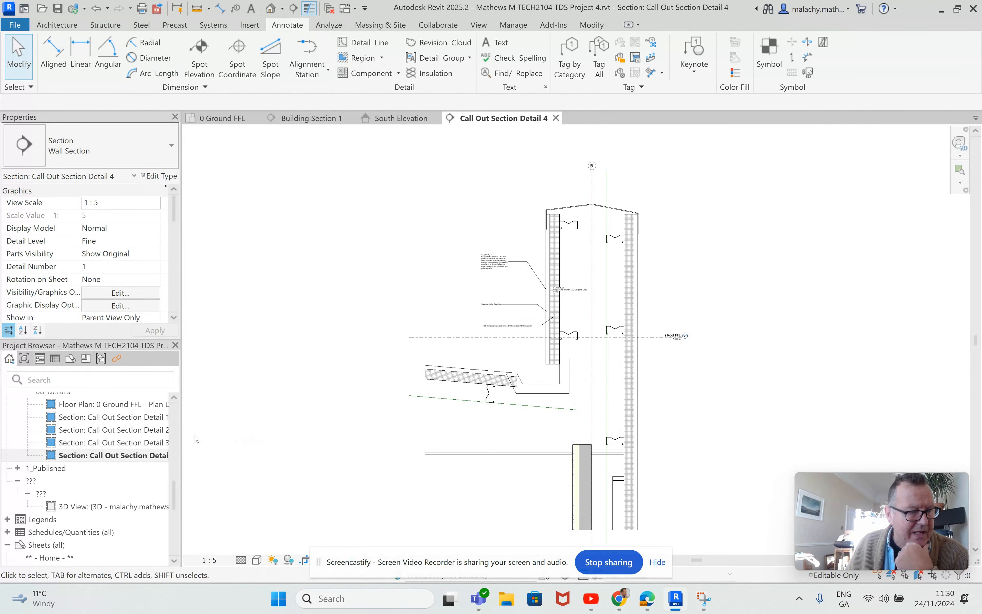
{"action": "scroll", "coordinate": [120, 493], "scroll_direction": "down", "scroll_amount": 5}
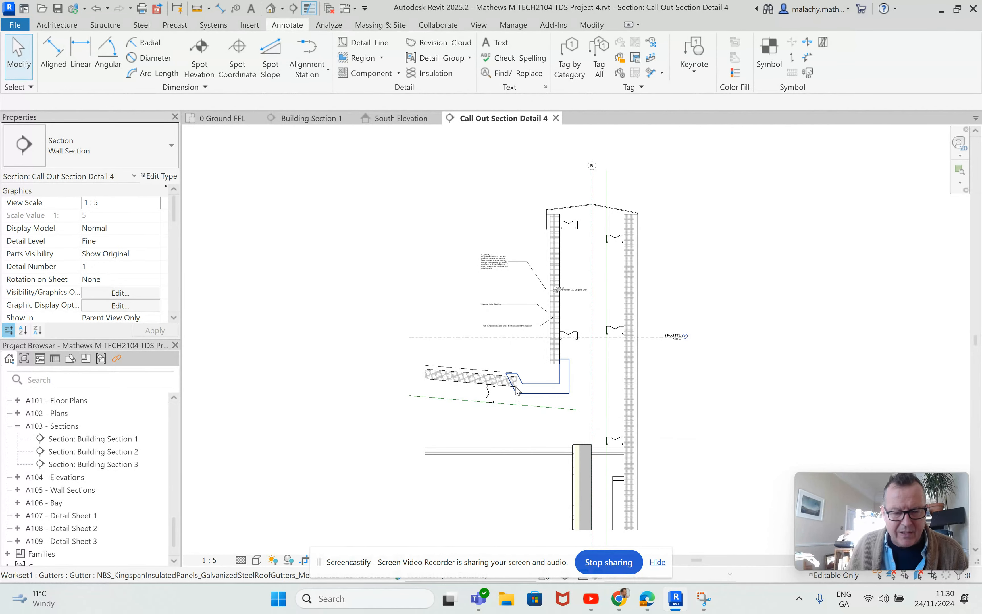
{"action": "scroll", "coordinate": [517, 385], "scroll_direction": "down", "scroll_amount": 1}
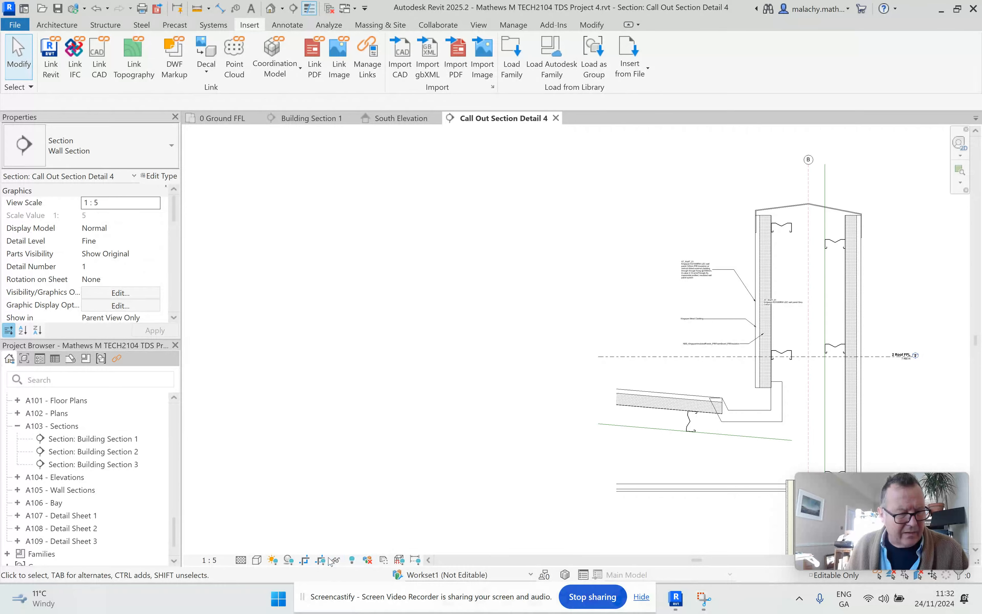
Switch to Do Not Crop View and zoom in on the SB_Detail 3.jpg Flat Roof Parapet Detail image
{"action": "left_click", "coordinate": [304, 560]}
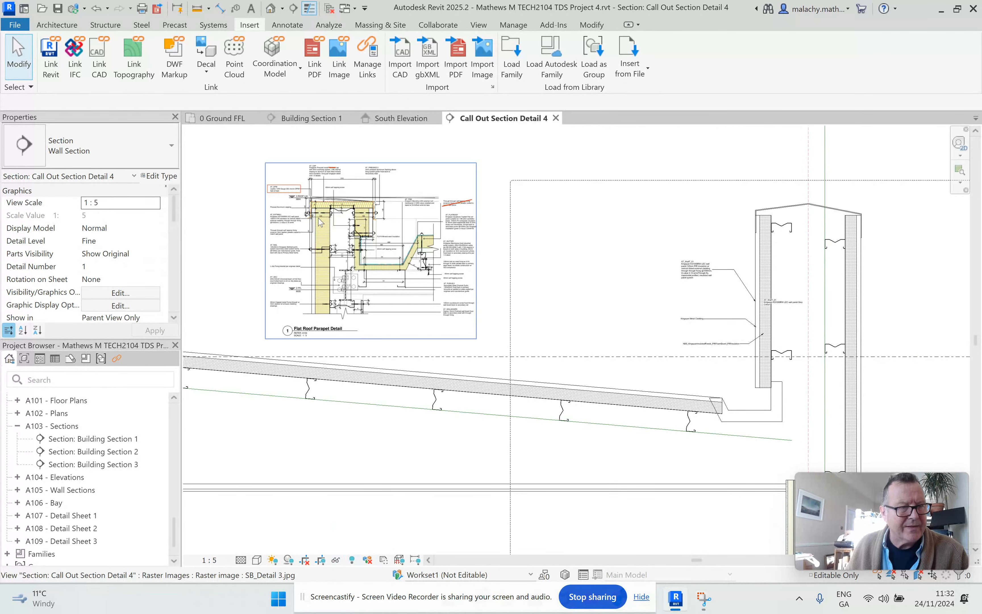
{"action": "scroll", "coordinate": [318, 219], "scroll_direction": "up", "scroll_amount": 3}
{"action": "middle_click_drag", "start_coordinate": [372, 250], "coordinate": [400, 247]}
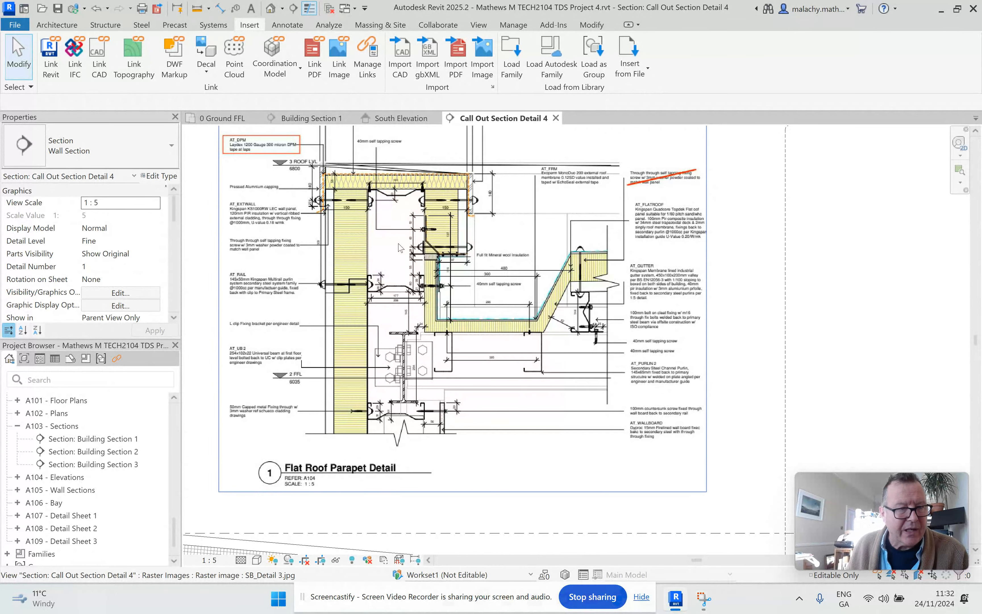
{"action": "scroll", "coordinate": [399, 247], "scroll_direction": "down", "scroll_amount": 2}
{"action": "scroll", "coordinate": [542, 286], "scroll_direction": "down", "scroll_amount": 2}
{"action": "scroll", "coordinate": [559, 287], "scroll_direction": "down", "scroll_amount": 1}
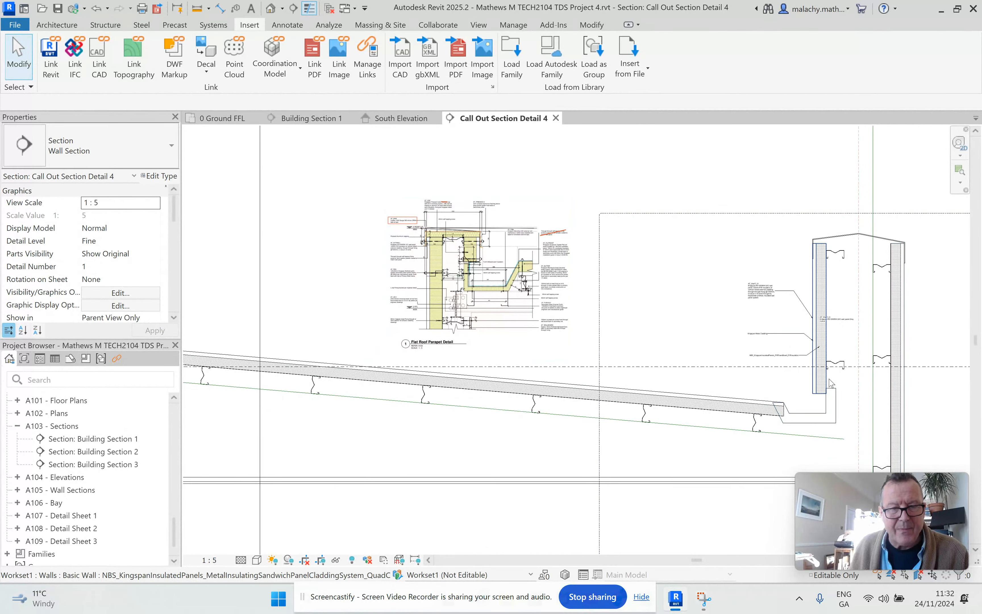
{"action": "scroll", "coordinate": [450, 304], "scroll_direction": "up", "scroll_amount": 5}
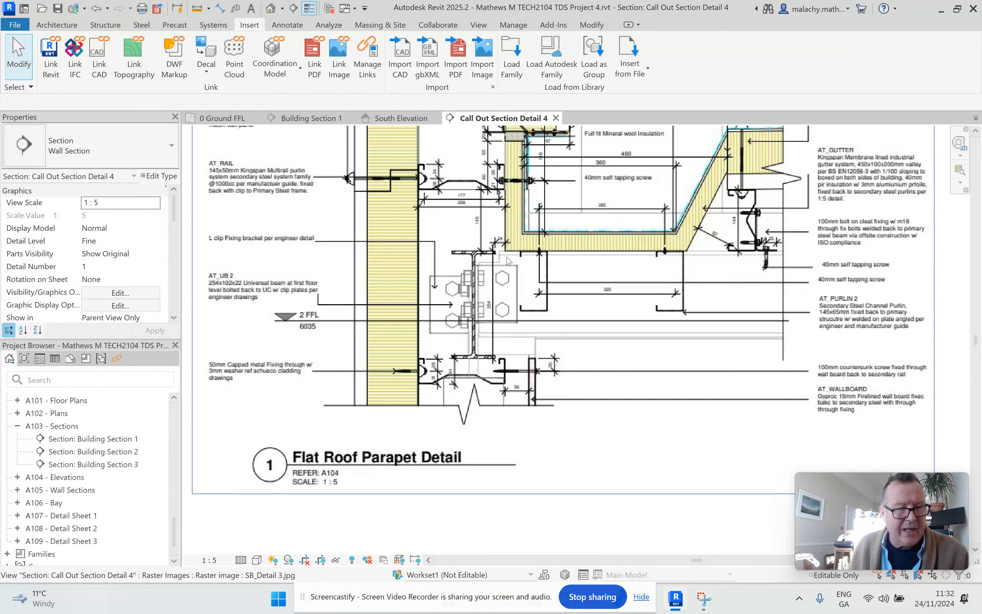
Bring the tagged parapet wall section into view beside the reference image
{"action": "scroll", "coordinate": [505, 316], "scroll_direction": "down", "scroll_amount": 3}
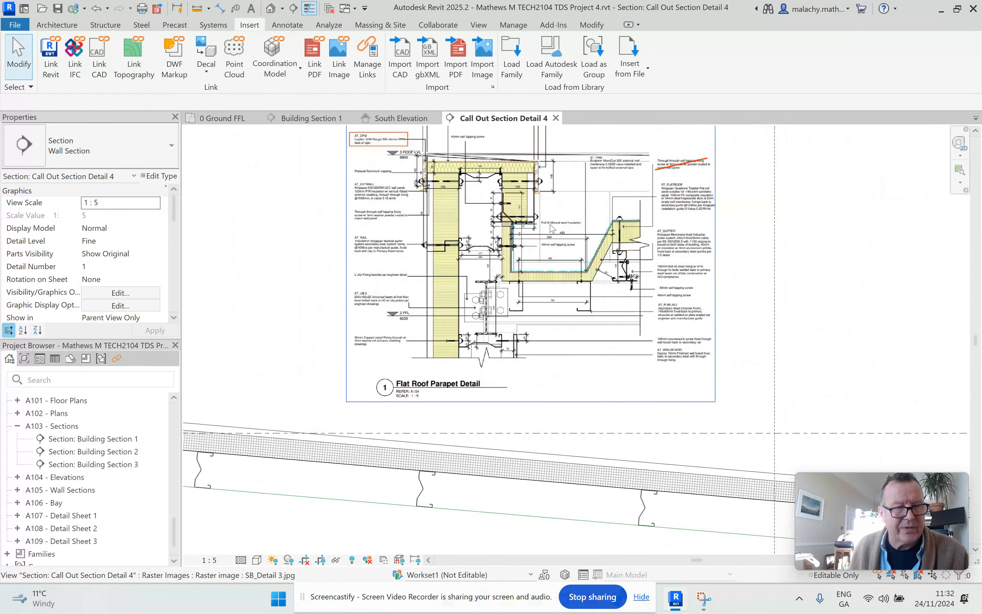
{"action": "scroll", "coordinate": [559, 254], "scroll_direction": "up", "scroll_amount": 1}
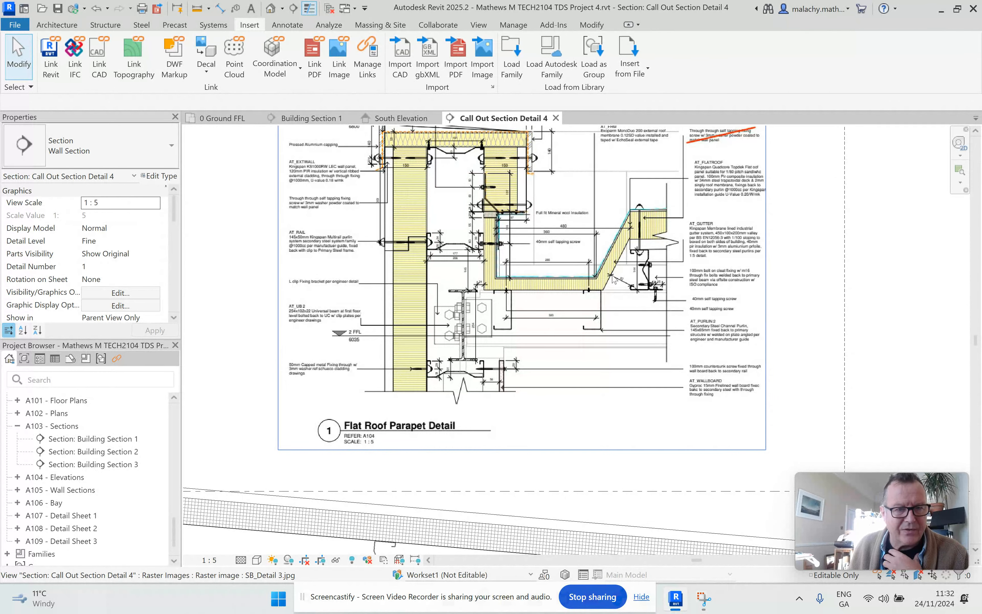
{"action": "scroll", "coordinate": [607, 285], "scroll_direction": "down", "scroll_amount": 1}
{"action": "scroll", "coordinate": [607, 285], "scroll_direction": "down", "scroll_amount": 3}
{"action": "scroll", "coordinate": [607, 286], "scroll_direction": "up", "scroll_amount": 1}
{"action": "middle_click_drag", "start_coordinate": [606, 285], "coordinate": [263, 268]}
{"action": "middle_click_drag", "start_coordinate": [435, 280], "coordinate": [391, 264]}
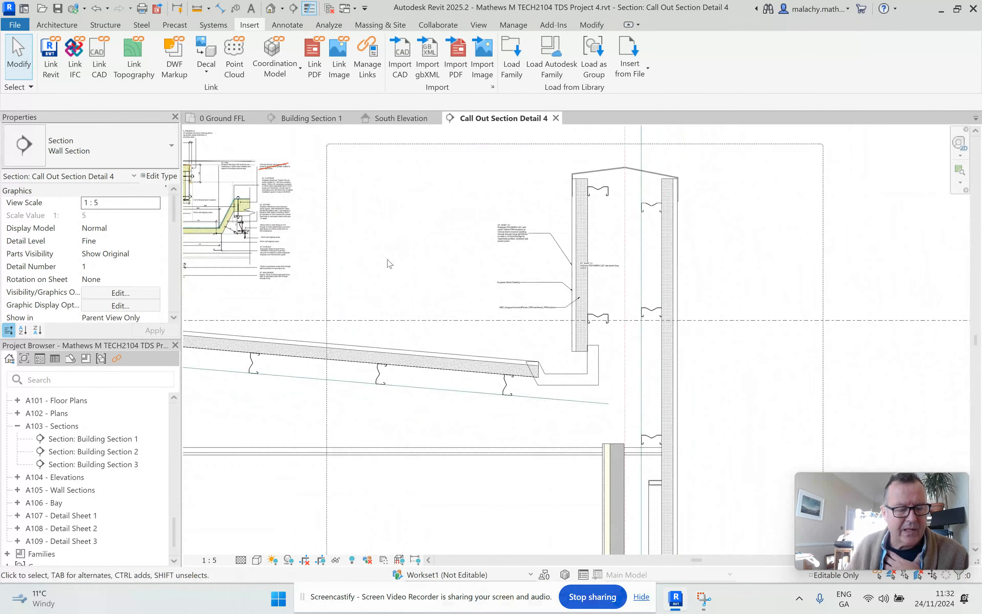